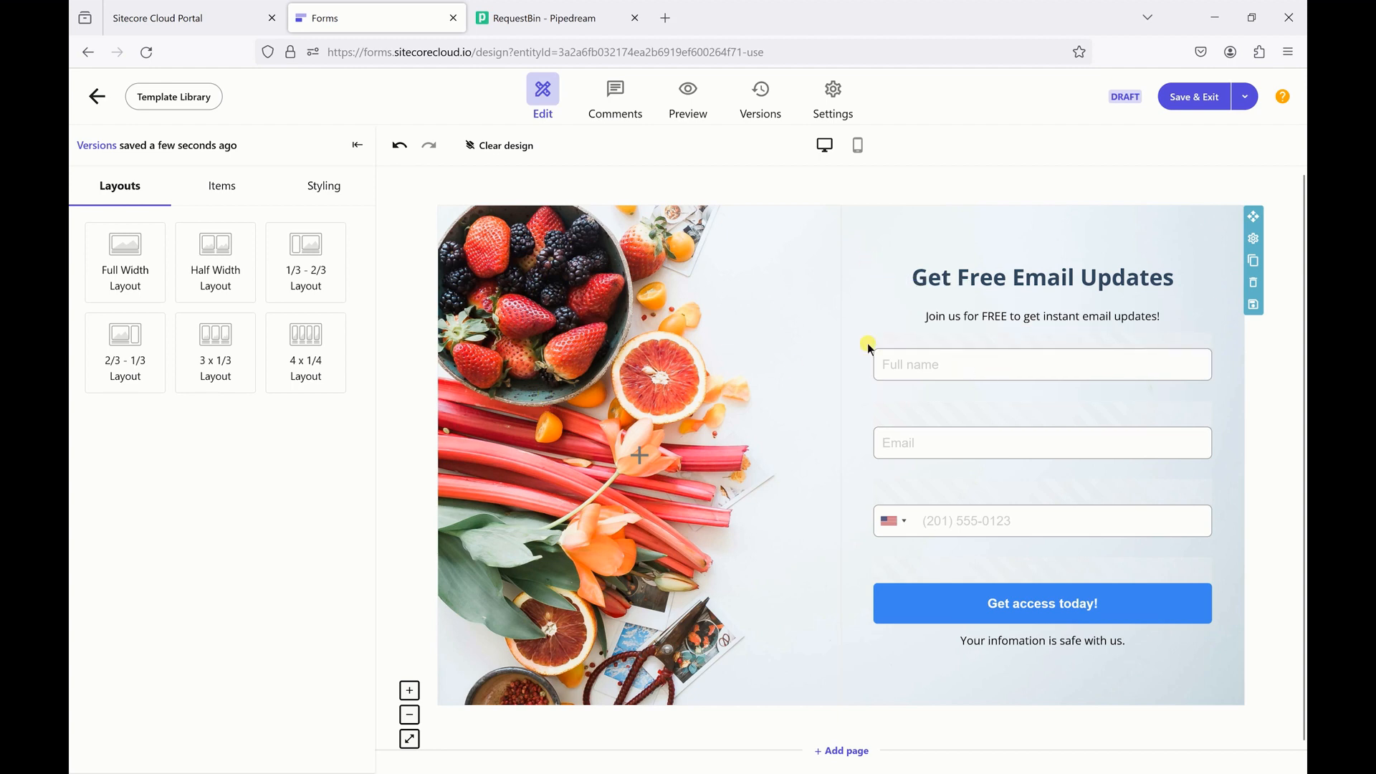
# - Inspect the Full name, Email and Phone field settings, then preview the form in mobile layout
pyautogui.click(929, 371)
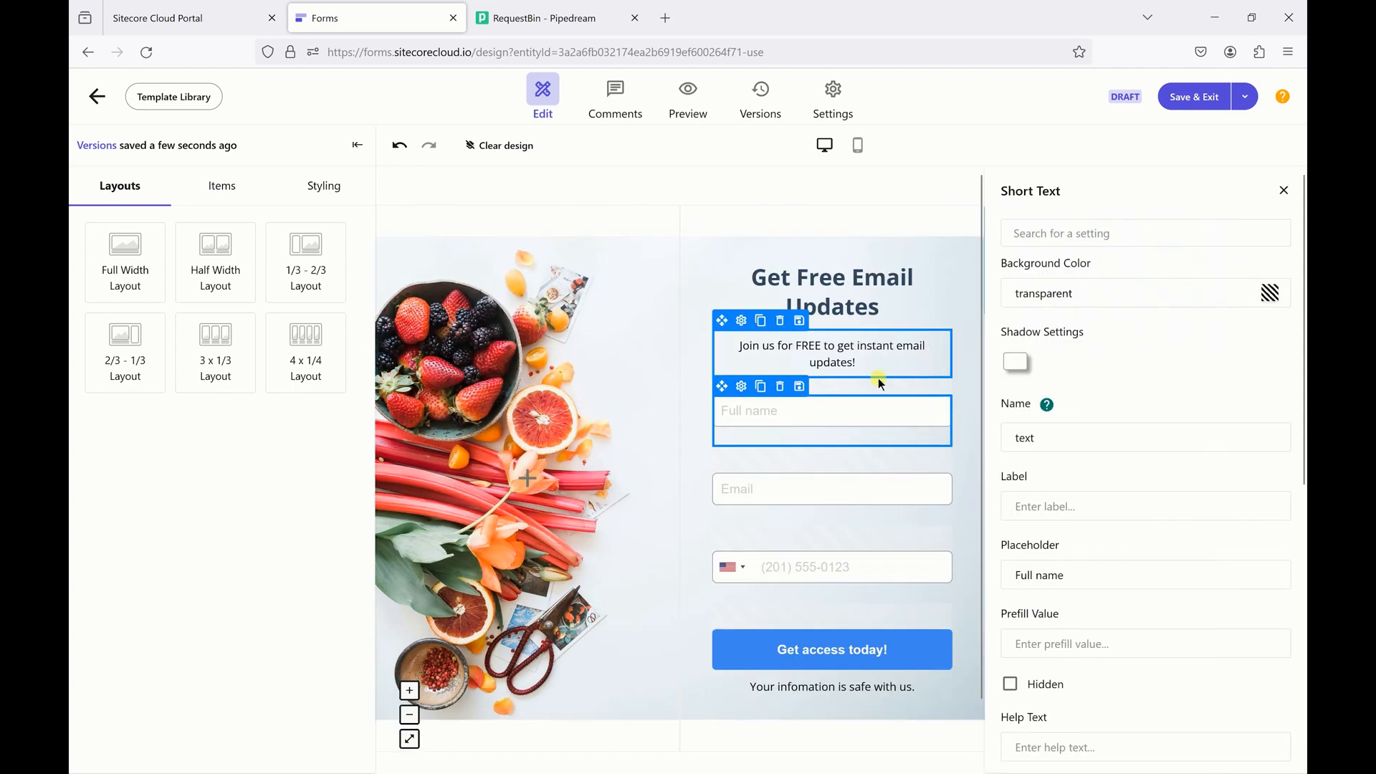
pyautogui.click(800, 493)
pyautogui.click(815, 570)
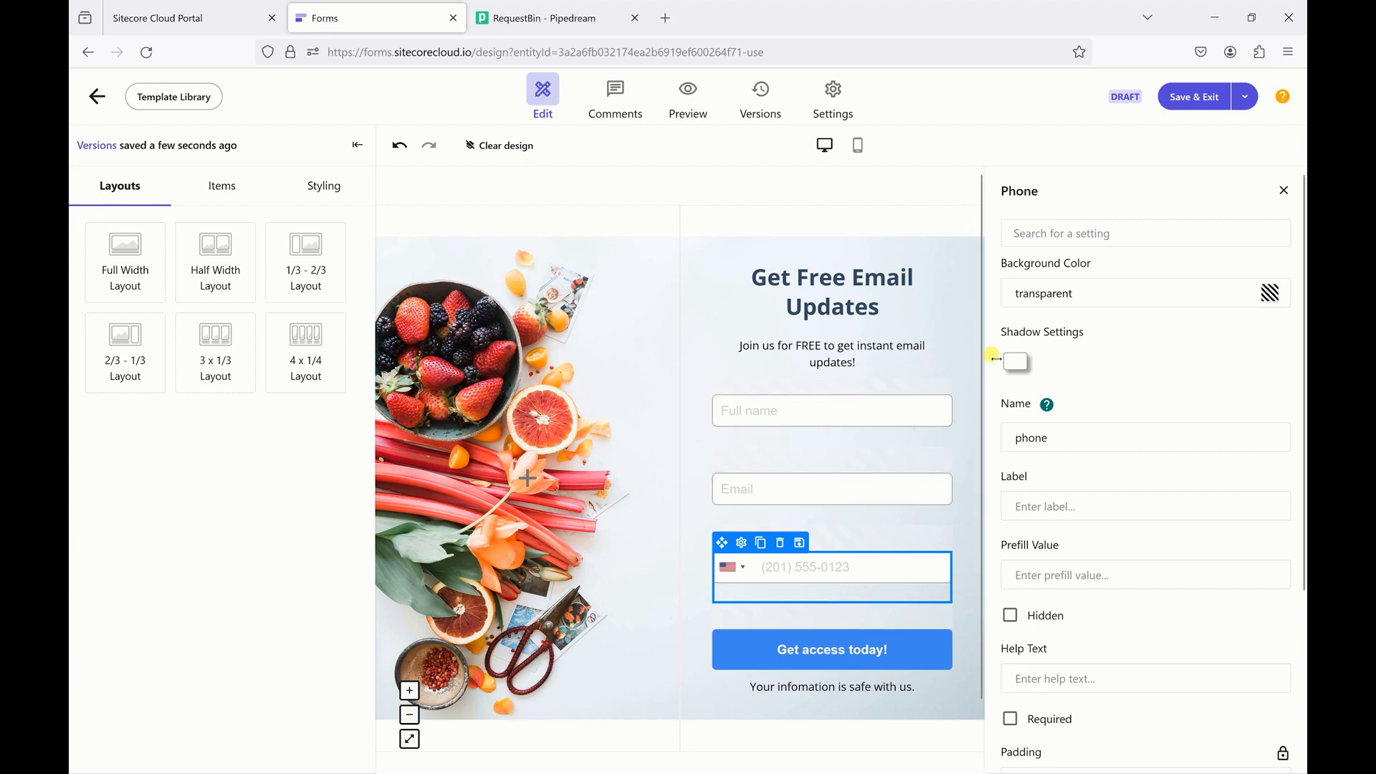
pyautogui.click(860, 146)
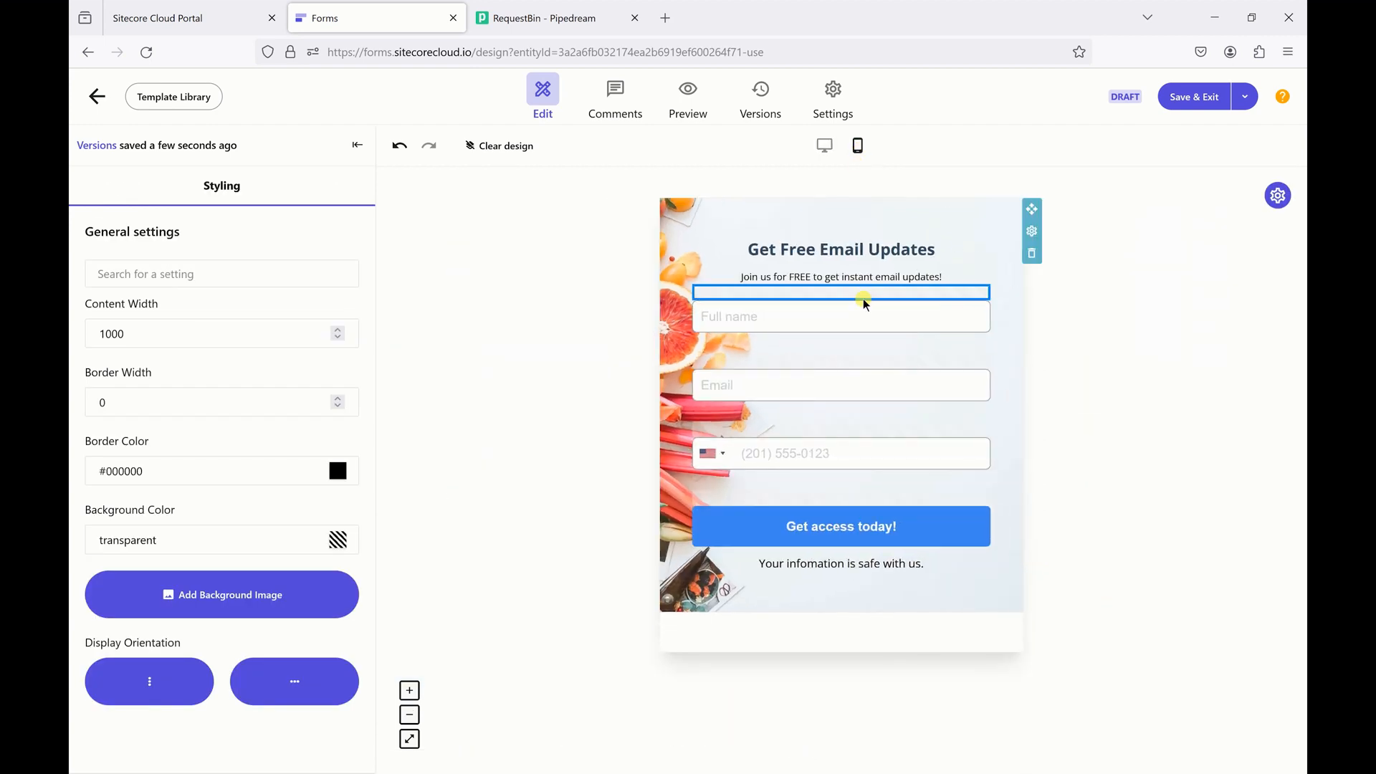
# - Switch the signup form from the mobile preview back to the desktop editor layout
pyautogui.click(826, 148)
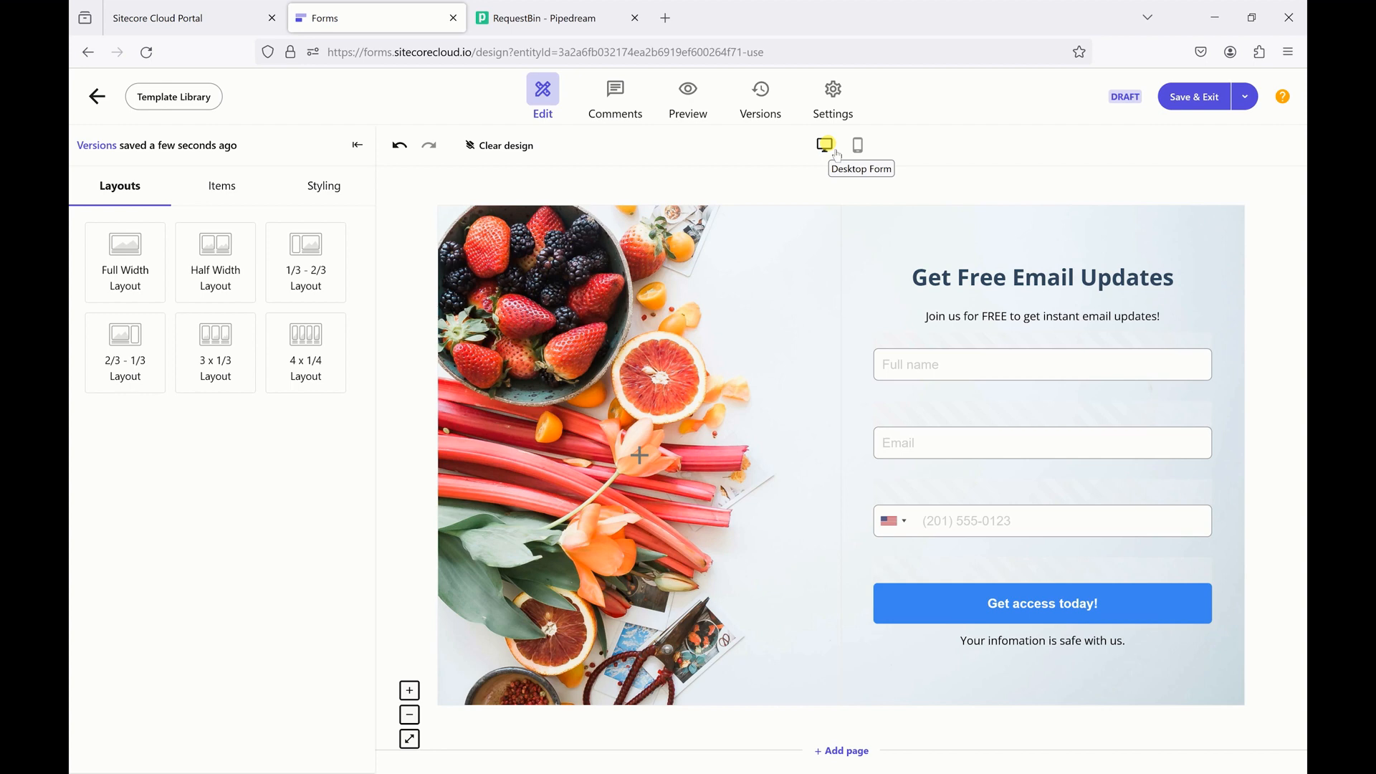
pyautogui.moveTo(841, 402)
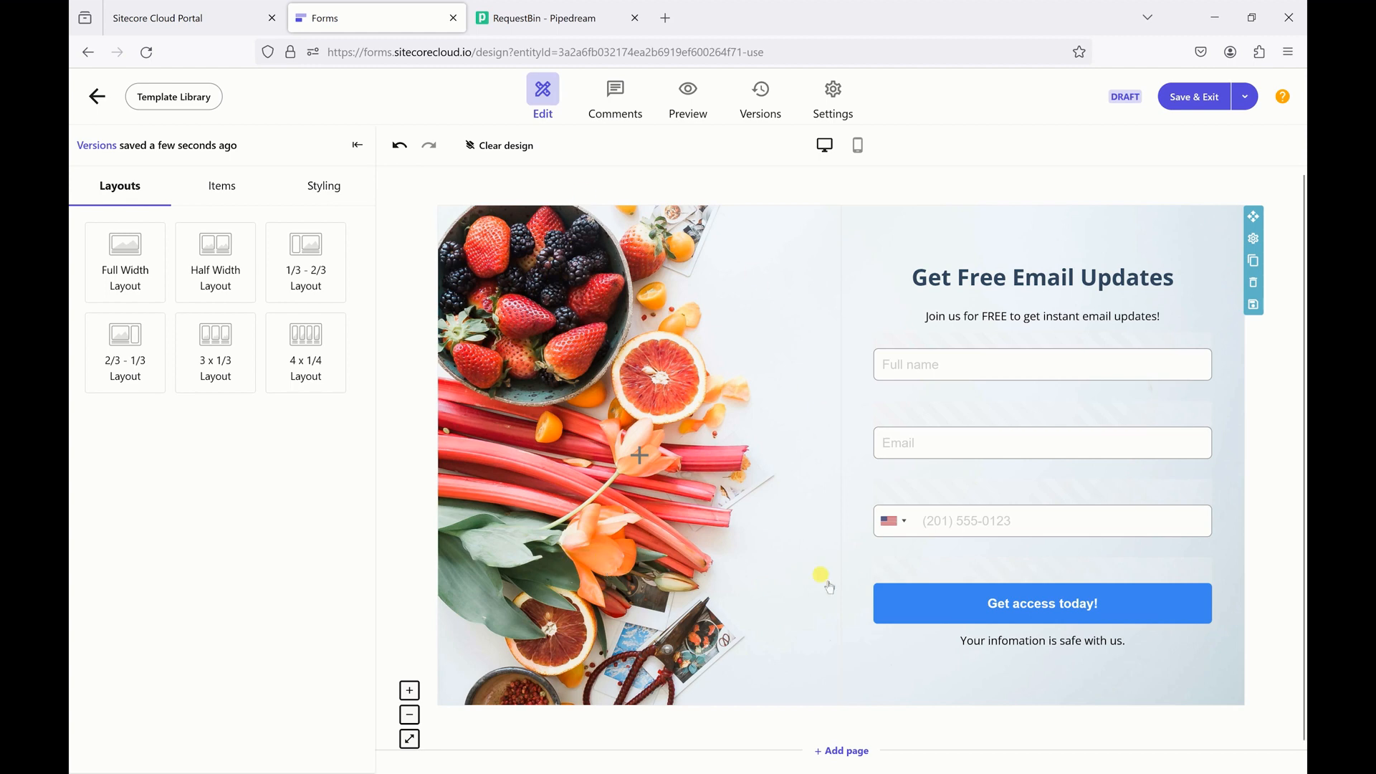
pyautogui.moveTo(921, 605)
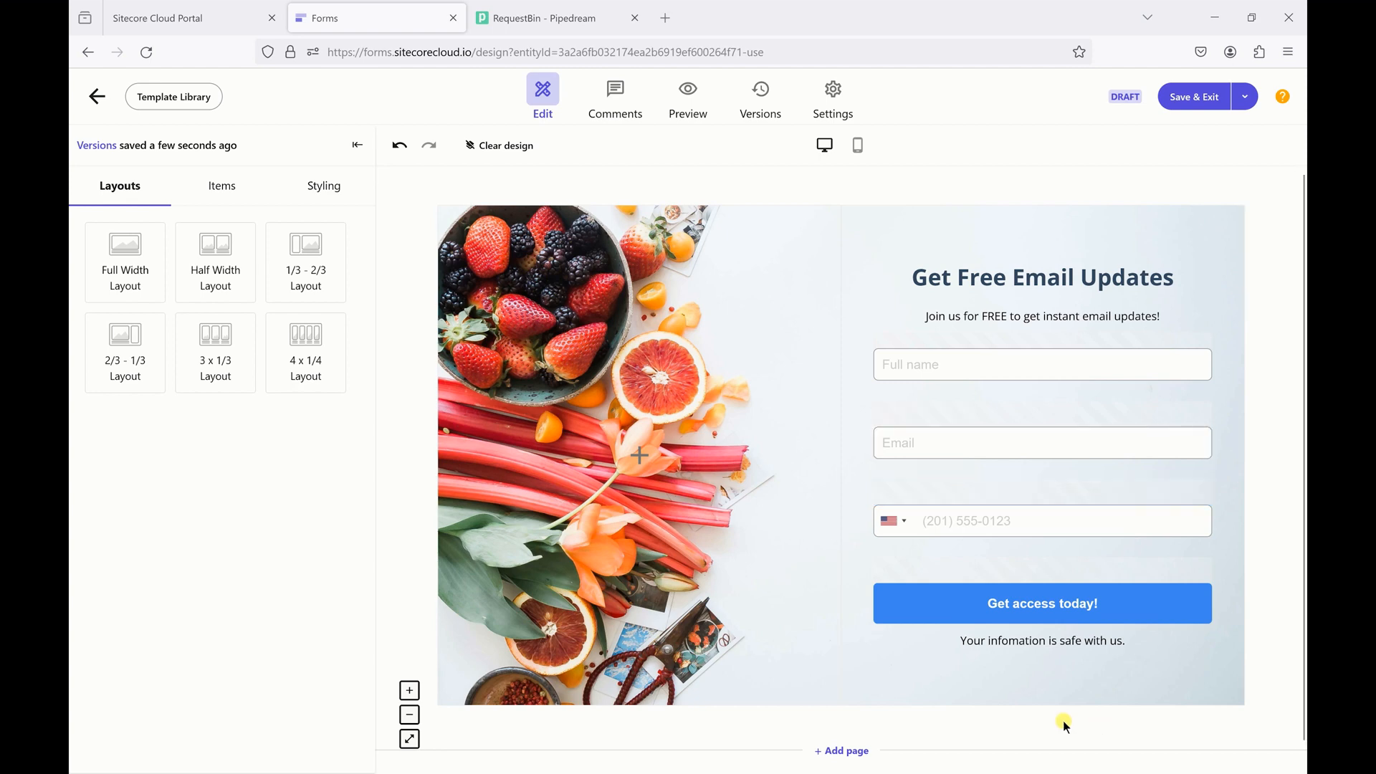
pyautogui.scroll(-1, 895, 719)
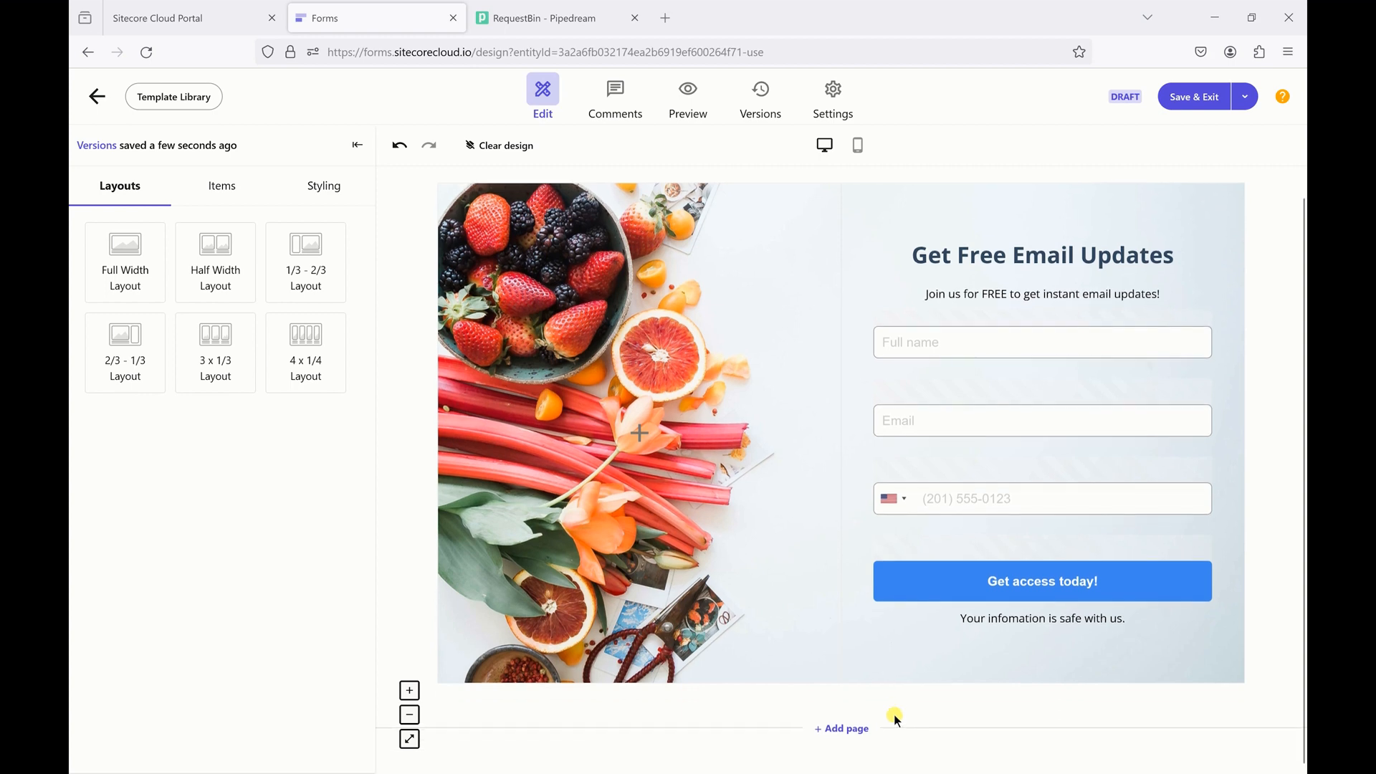
# - Add Page 2/2 below the form and show field types for its first placeholder
pyautogui.click(857, 729)
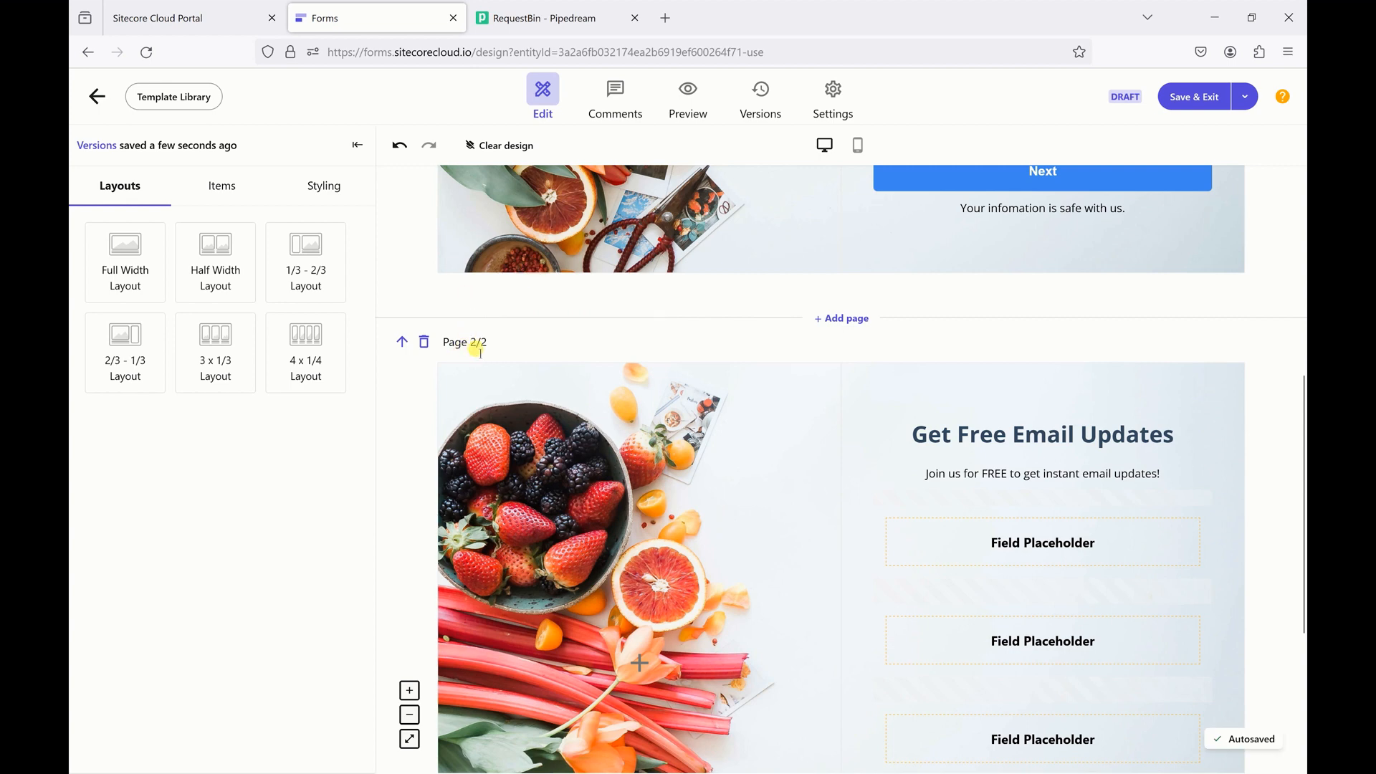
pyautogui.moveTo(987, 389)
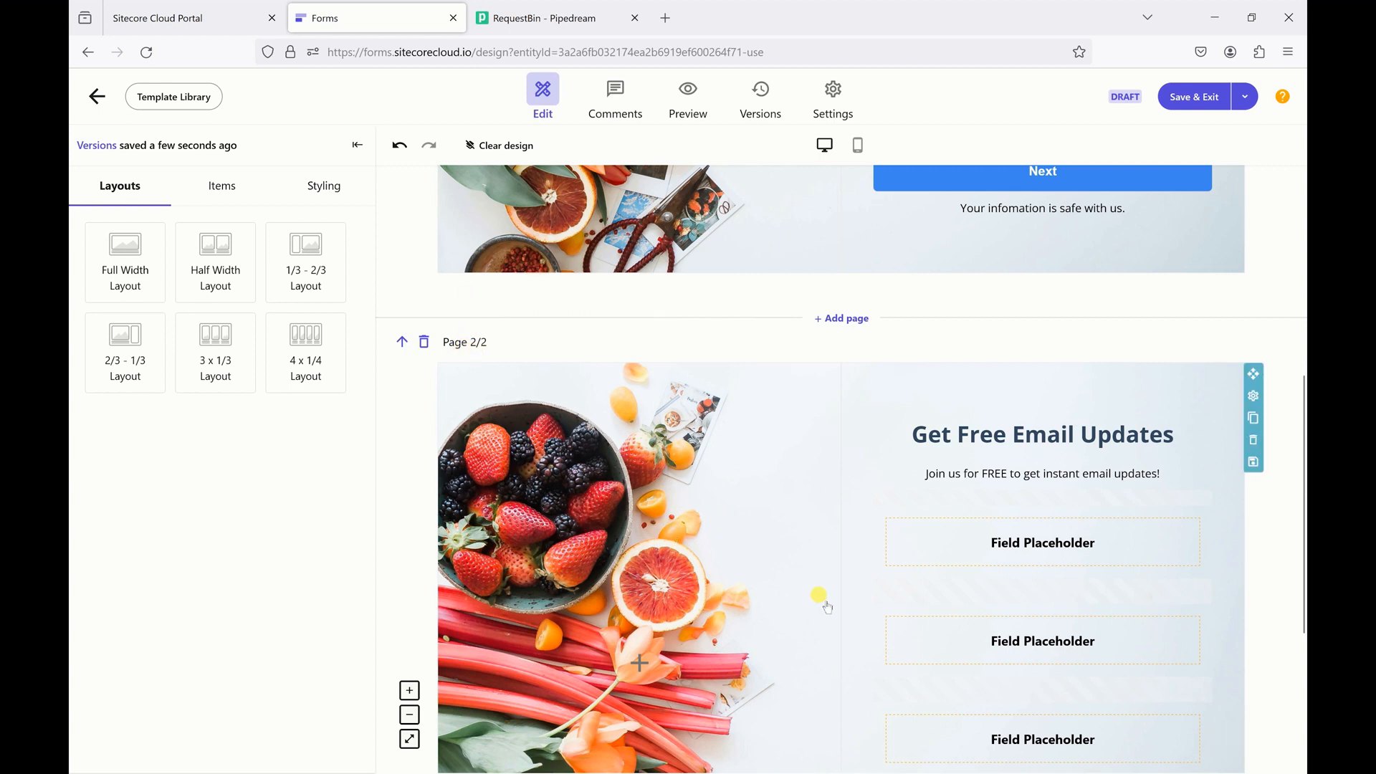
pyautogui.scroll(-3, 874, 553)
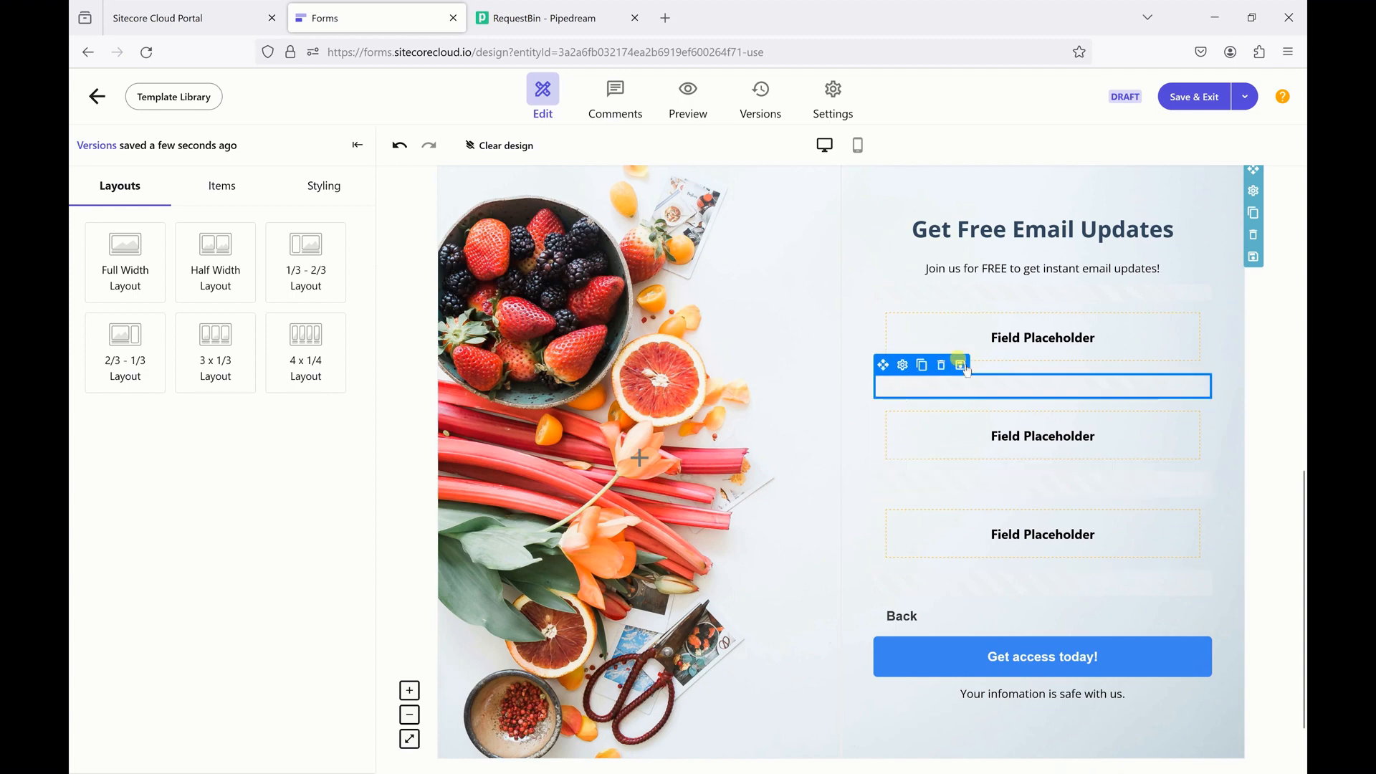
pyautogui.scroll(9, 974, 344)
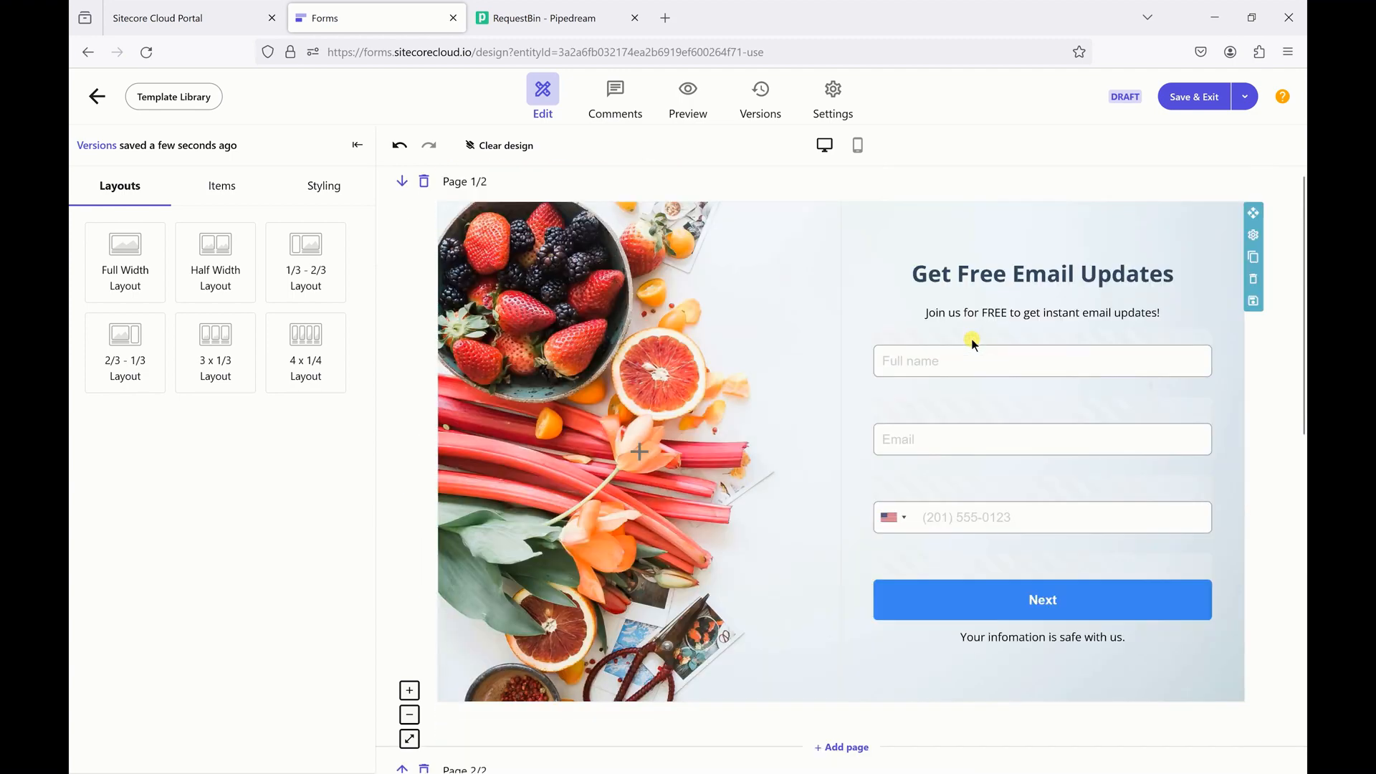
pyautogui.scroll(-2, 970, 338)
pyautogui.scroll(-7, 1010, 439)
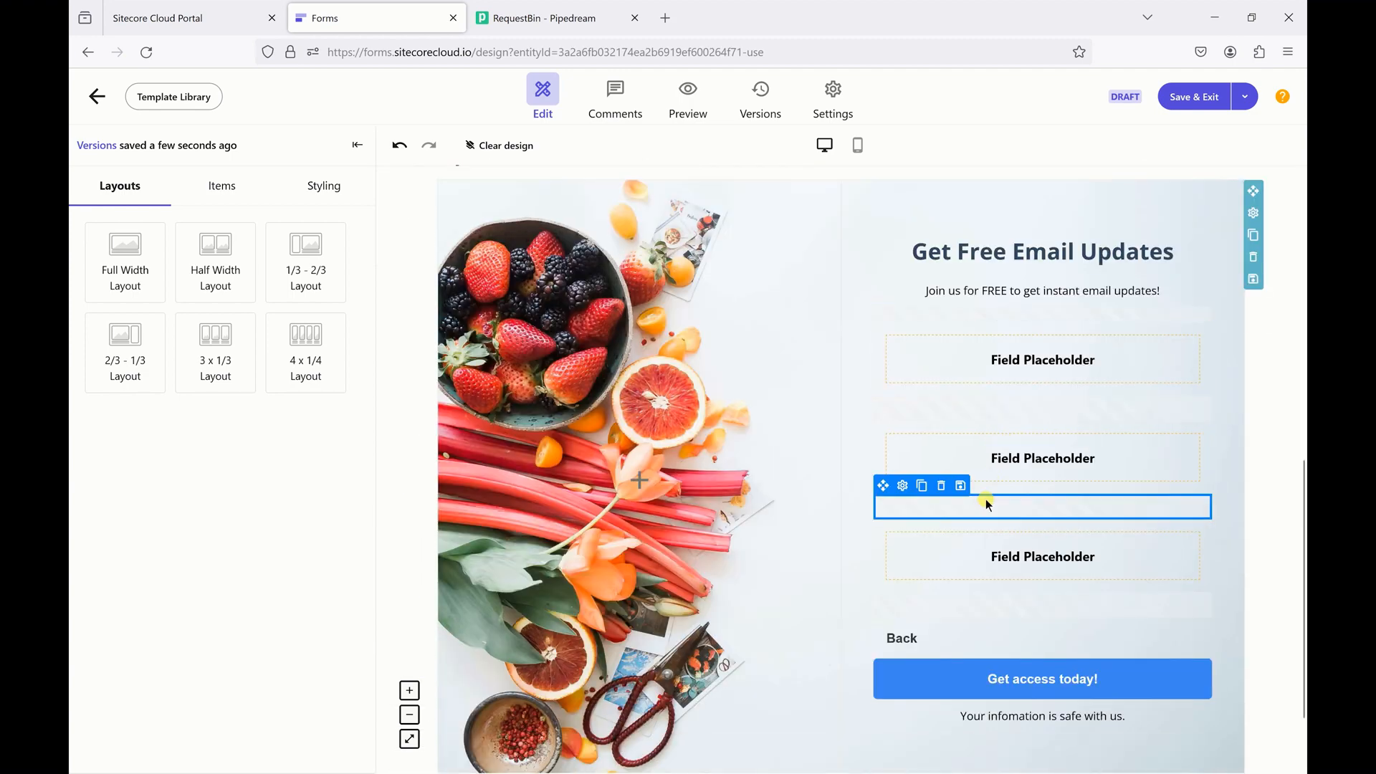
pyautogui.click(983, 361)
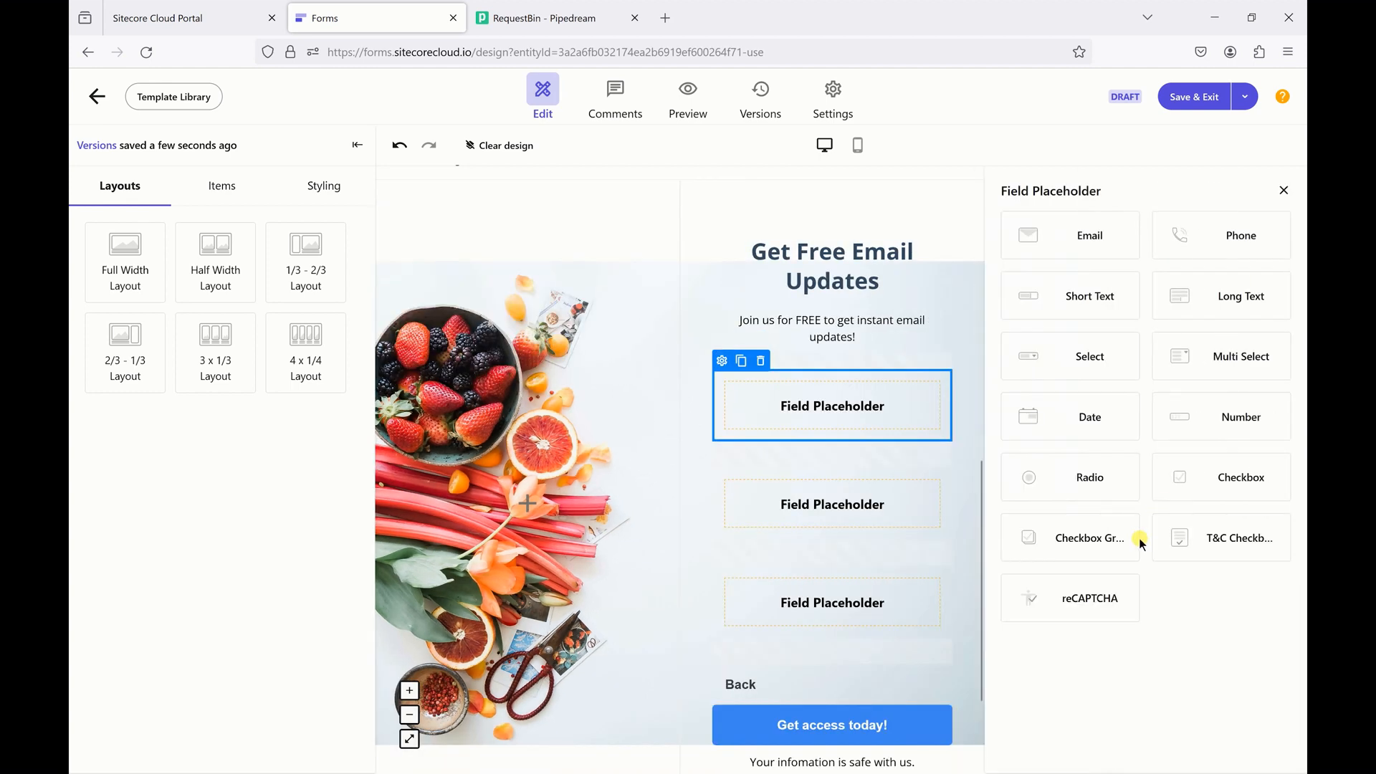
# - Drop a reCAPTCHA into the first placeholder and make the second a T&C checkbox
pyautogui.moveTo(1090, 598); pyautogui.dragTo(888, 405)
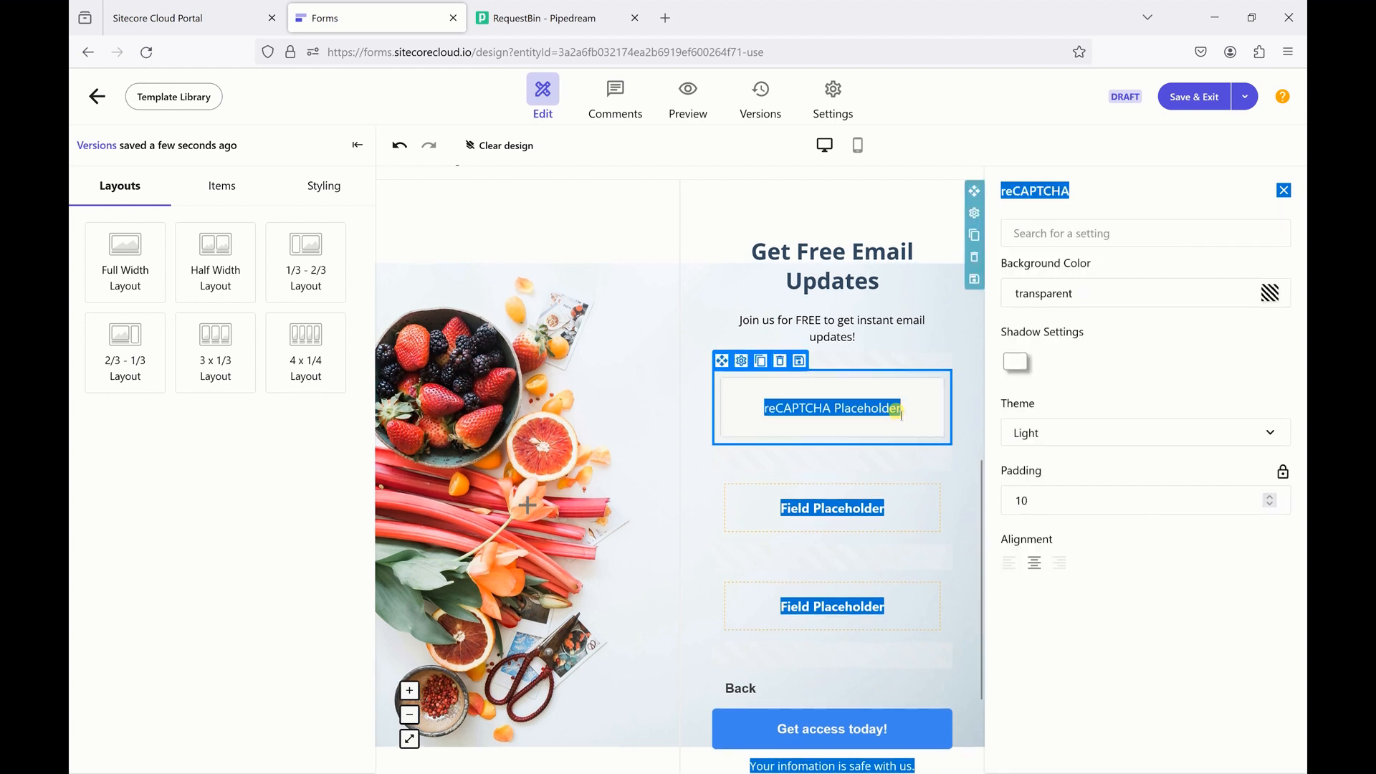
pyautogui.click(832, 494)
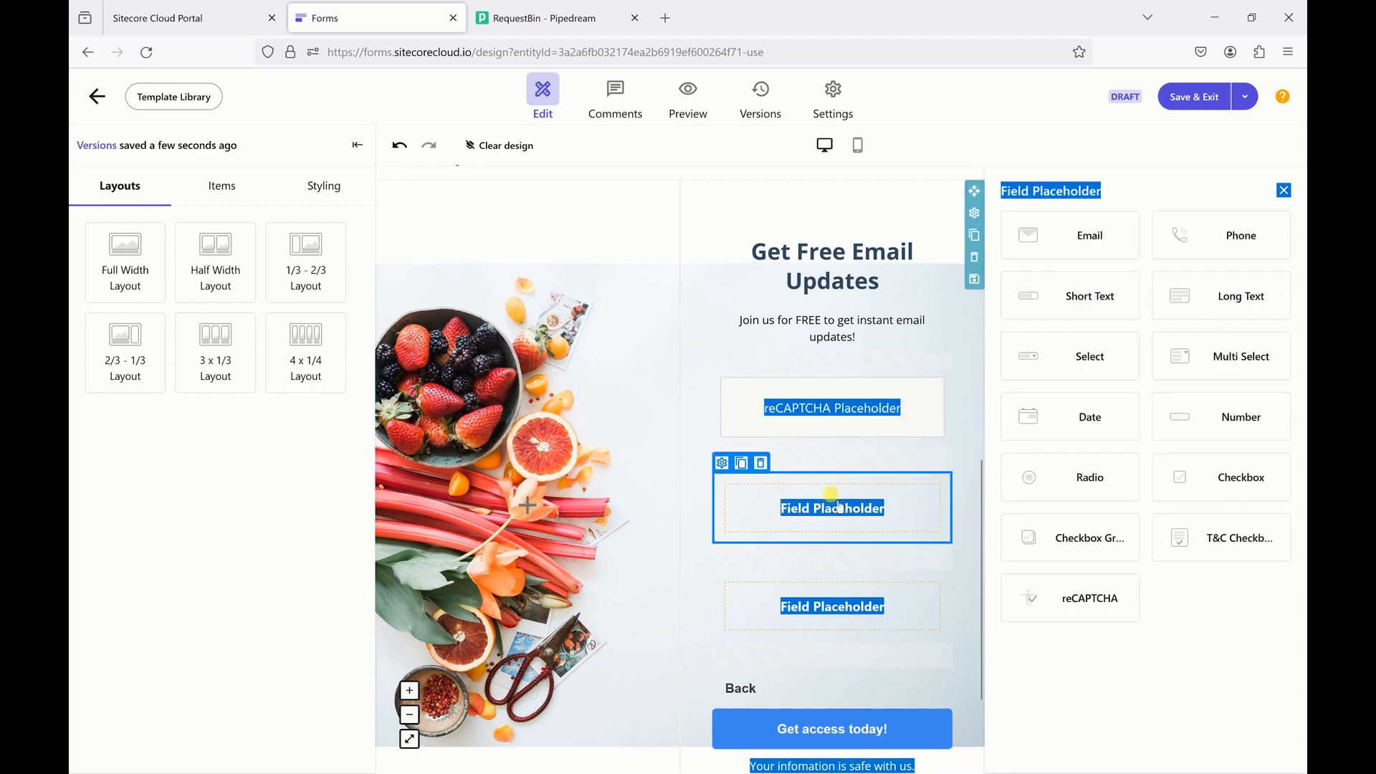
pyautogui.click(1195, 548)
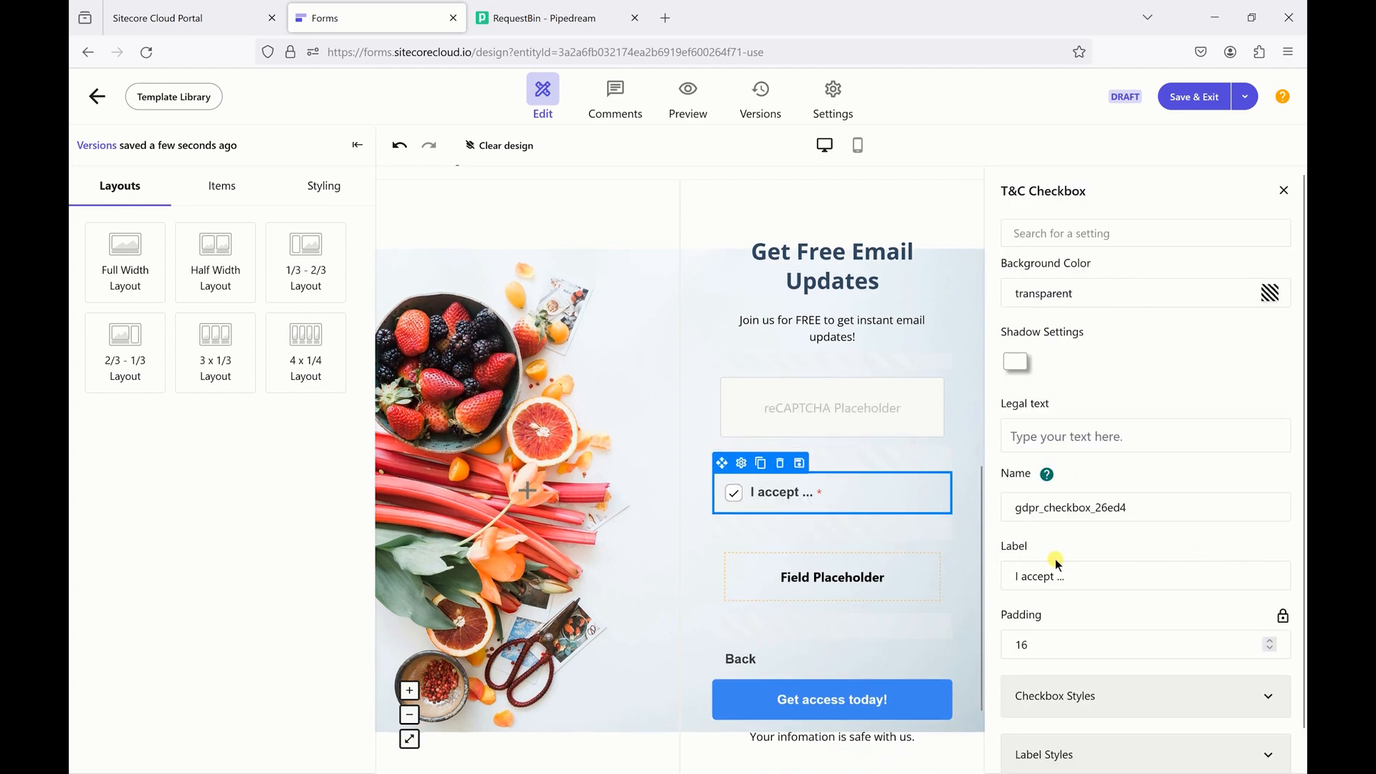
pyautogui.click(1086, 579)
pyautogui.click(1100, 654)
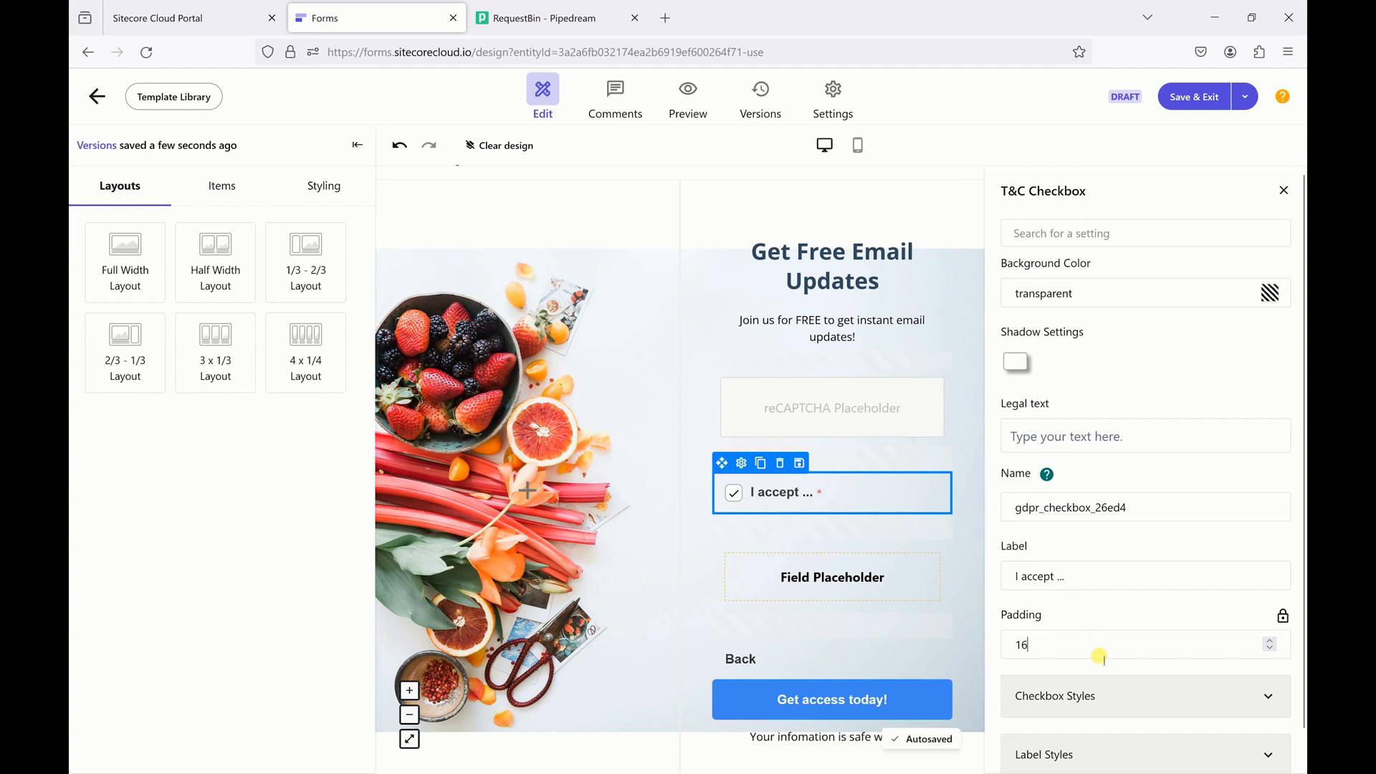
# - Delete the leftover third placeholder and select the I accept checkbox
pyautogui.click(891, 577)
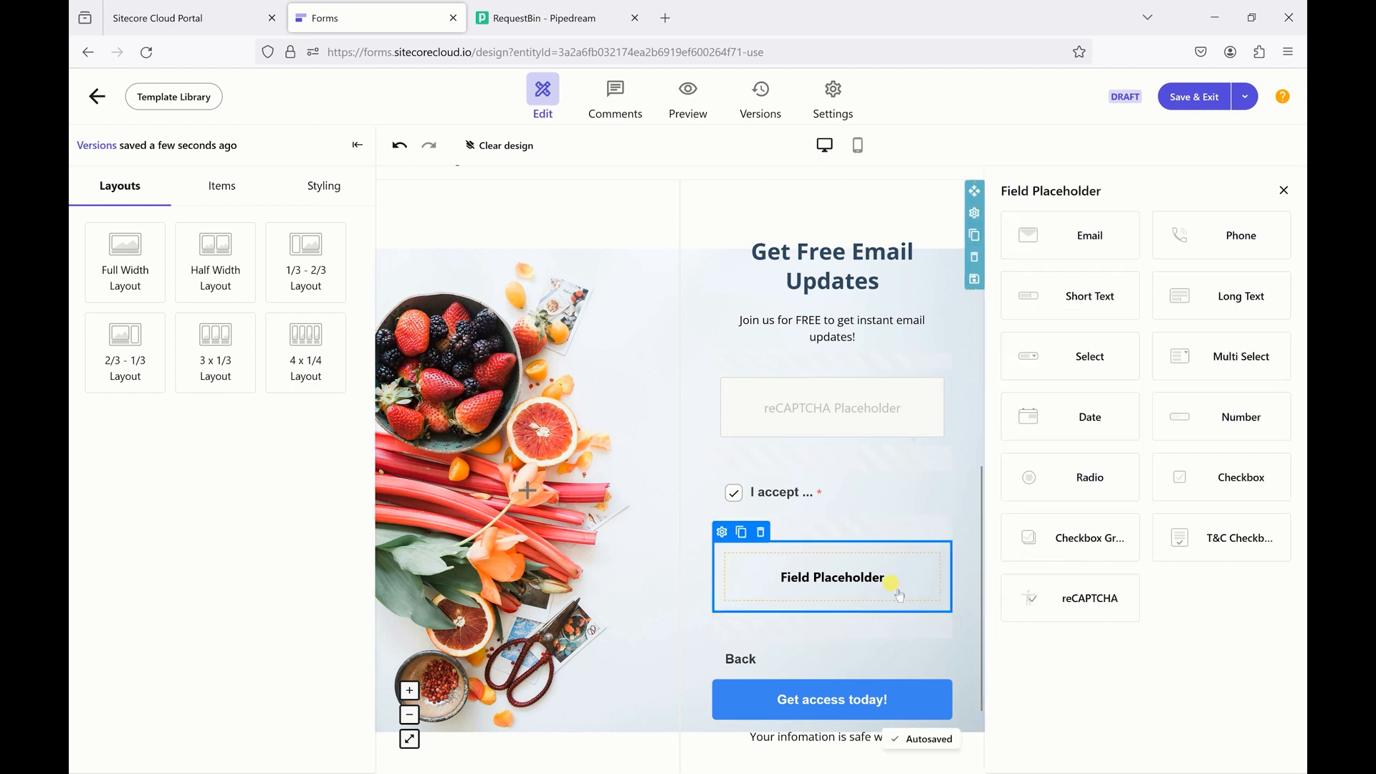
pyautogui.click(761, 532)
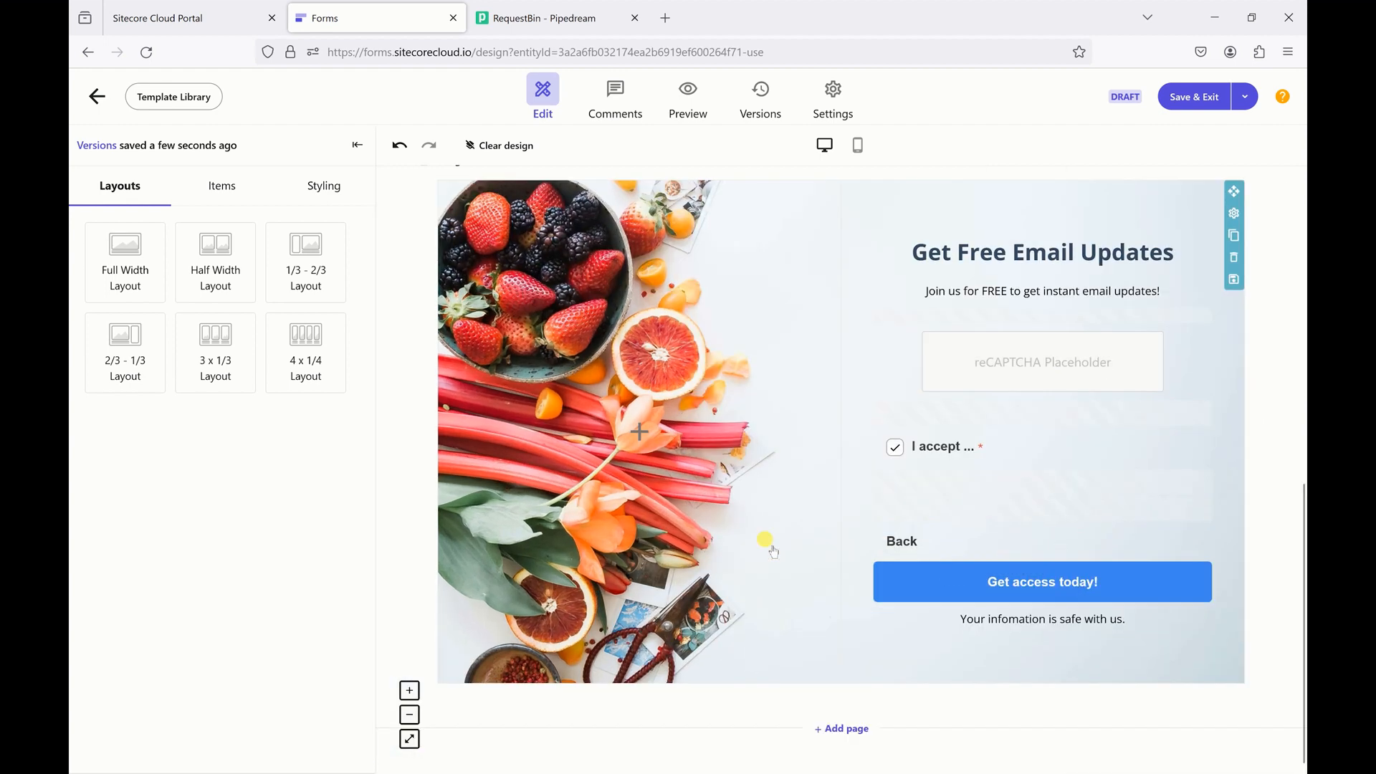
pyautogui.click(930, 458)
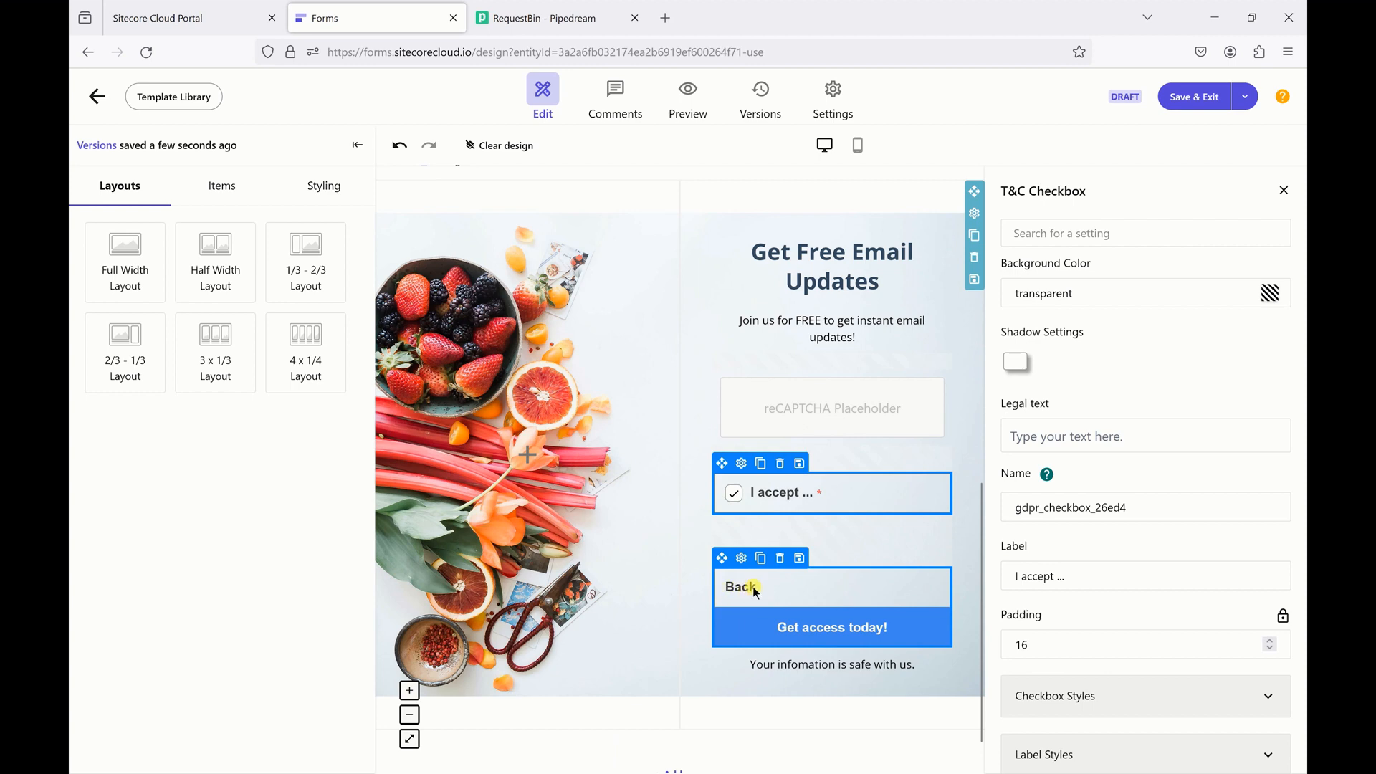
# - Review Page 1/2 and Page 2/2, bringing up the I accept checkbox's settings panel
pyautogui.scroll(5, 757, 593)
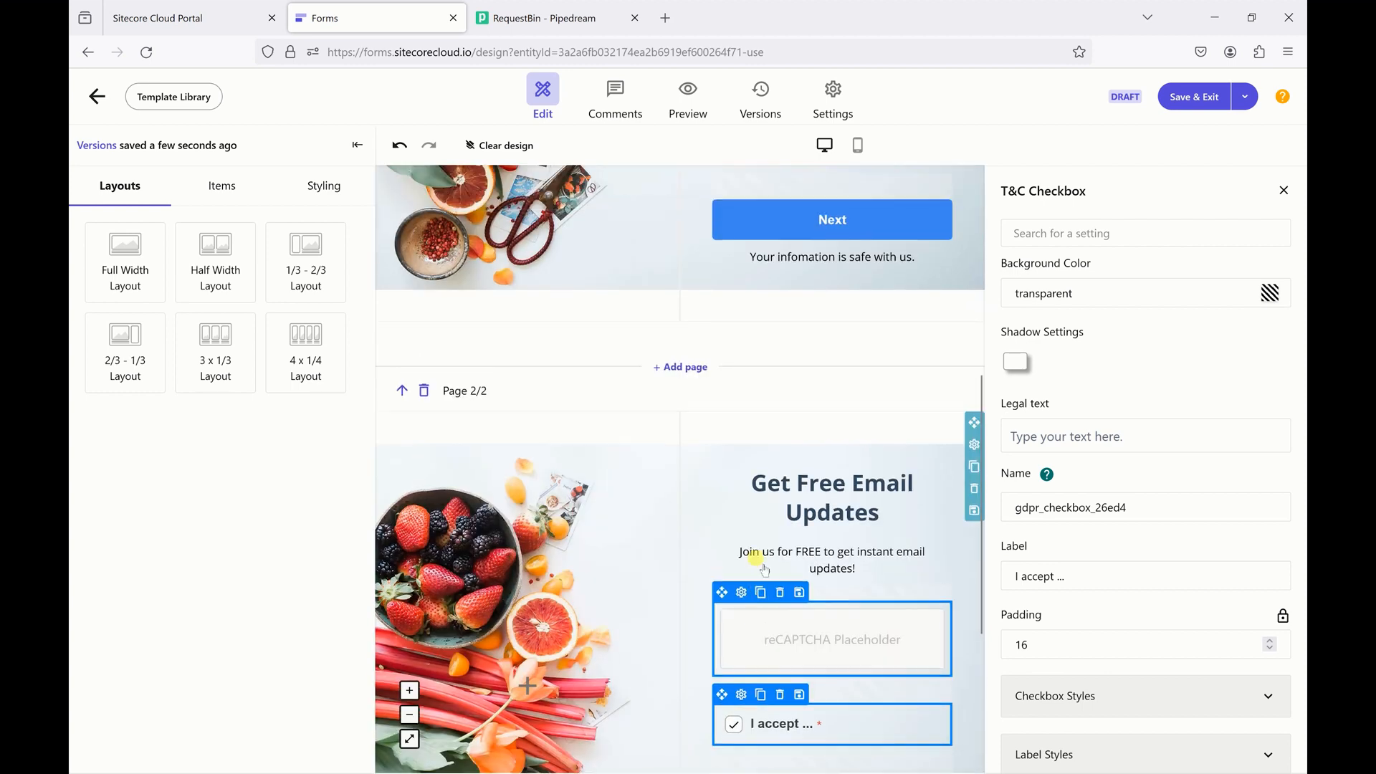
pyautogui.scroll(-5, 761, 570)
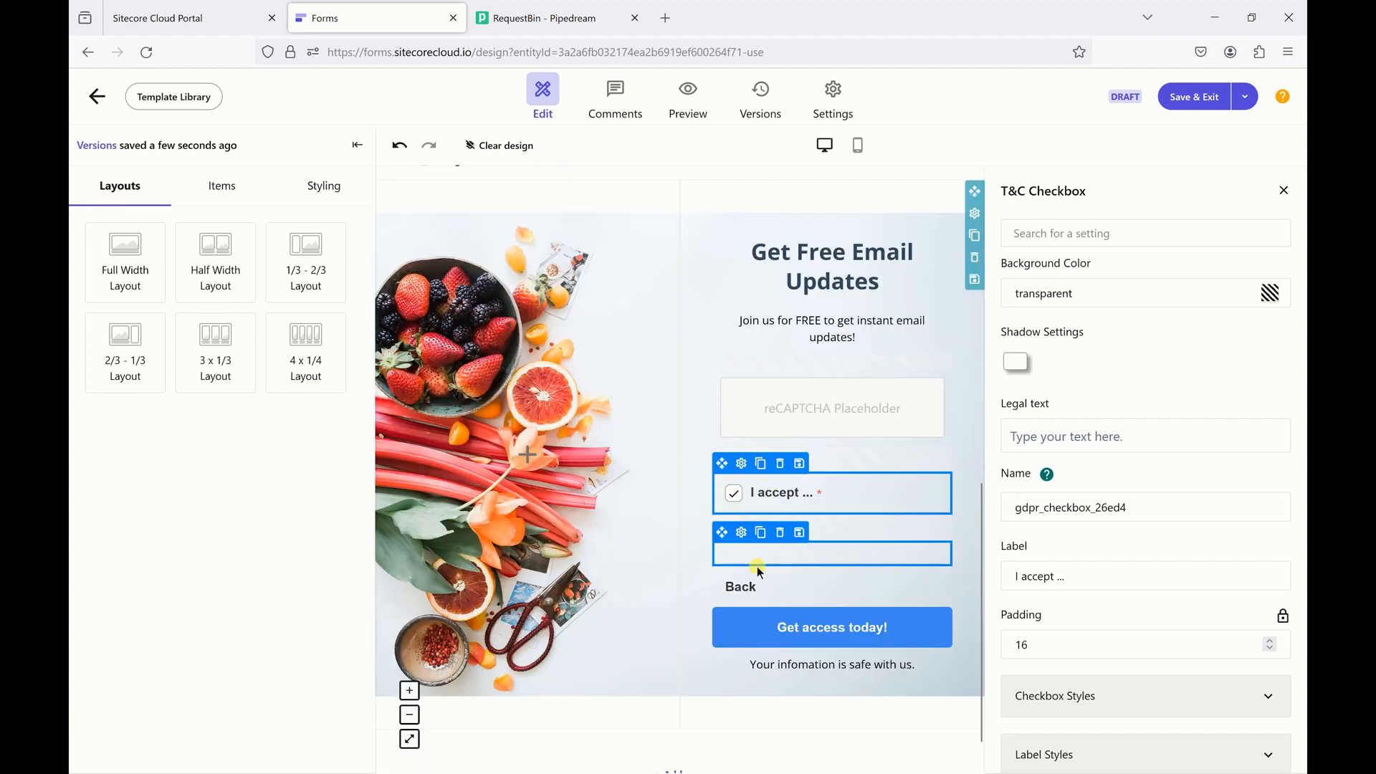
pyautogui.scroll(5, 741, 586)
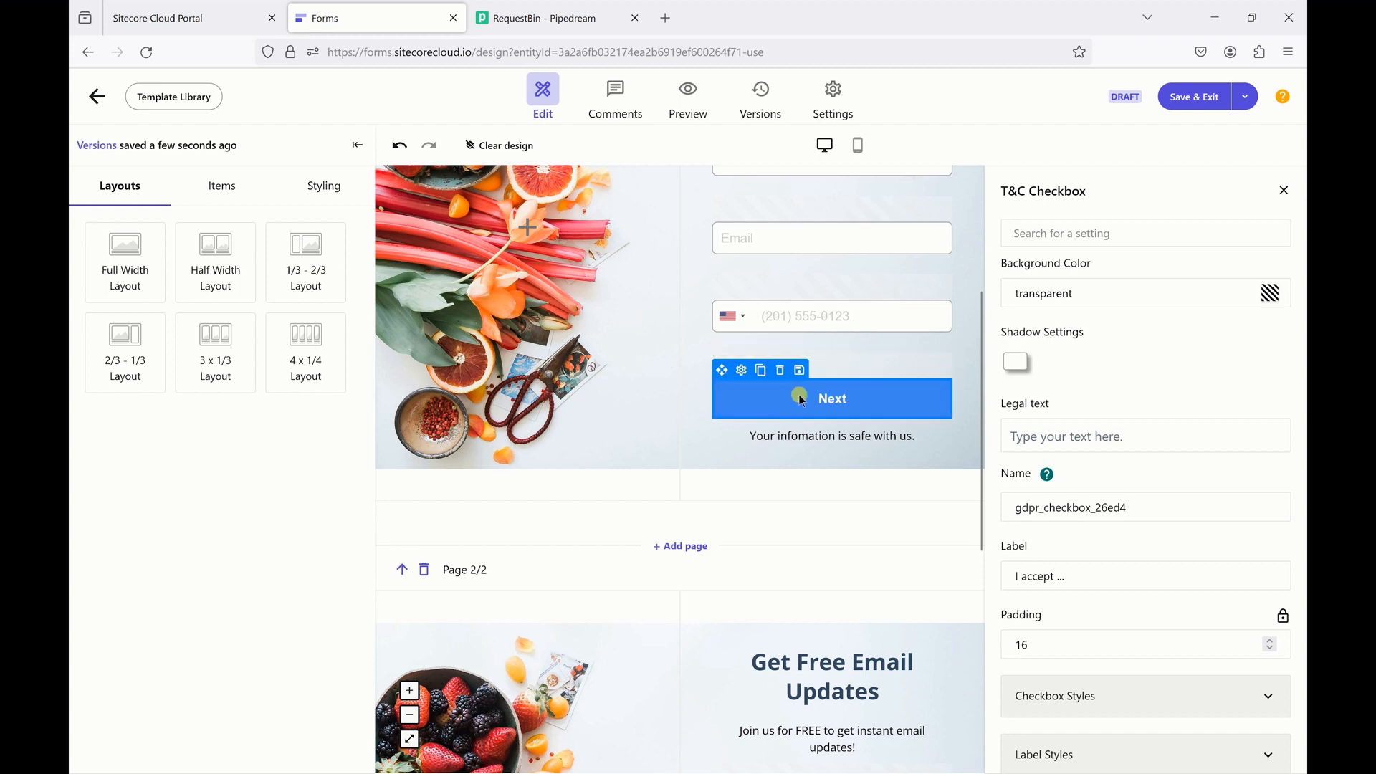
pyautogui.click(786, 408)
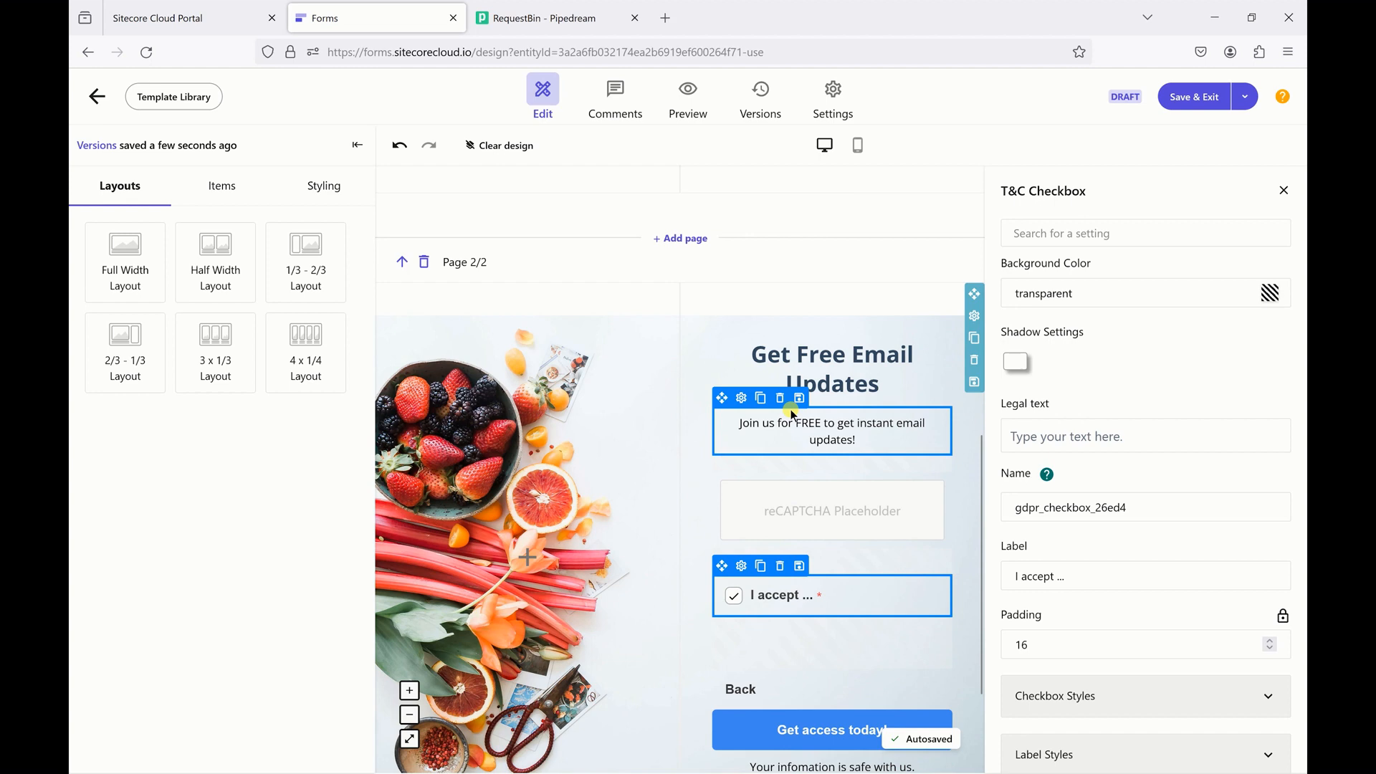
pyautogui.scroll(-2, 790, 410)
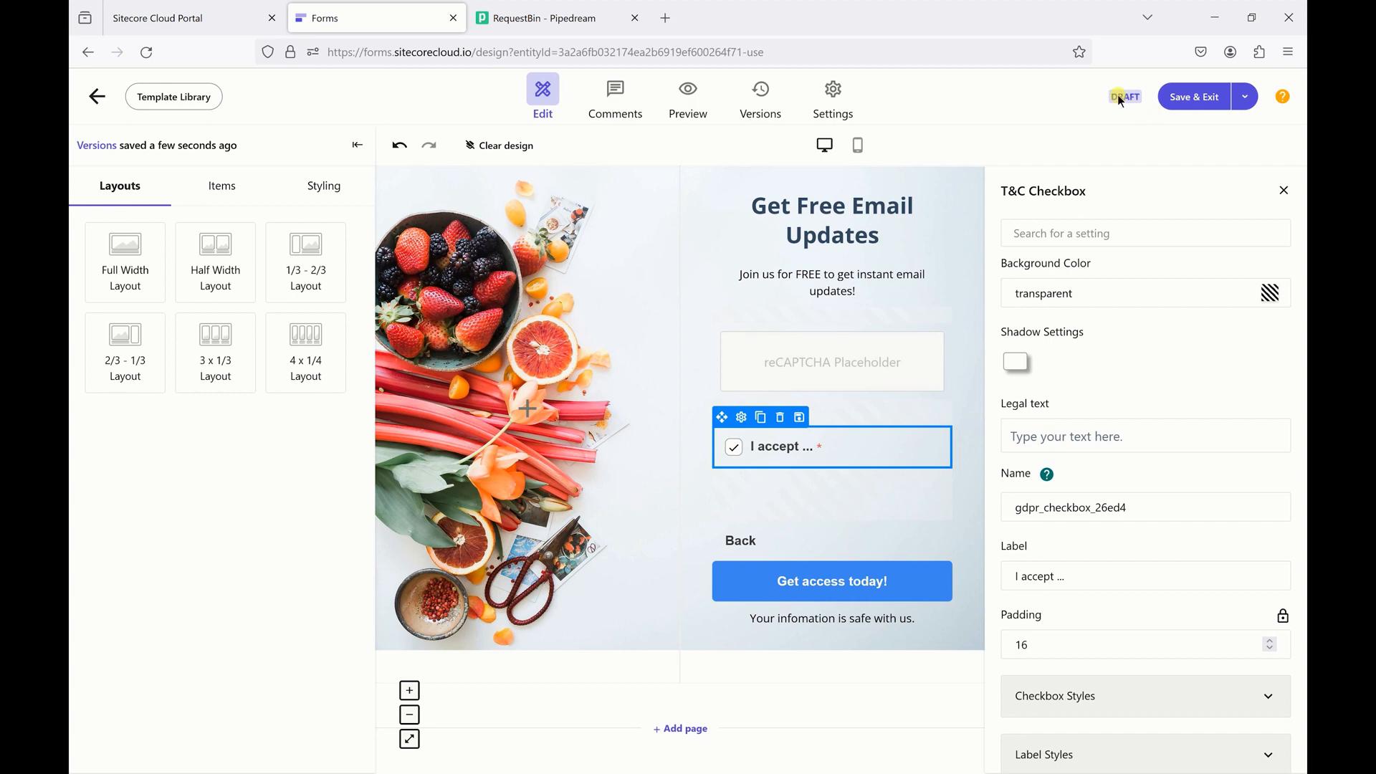
# - Save and activate the form, then follow the warning to set up a submission webhook
pyautogui.click(1244, 102)
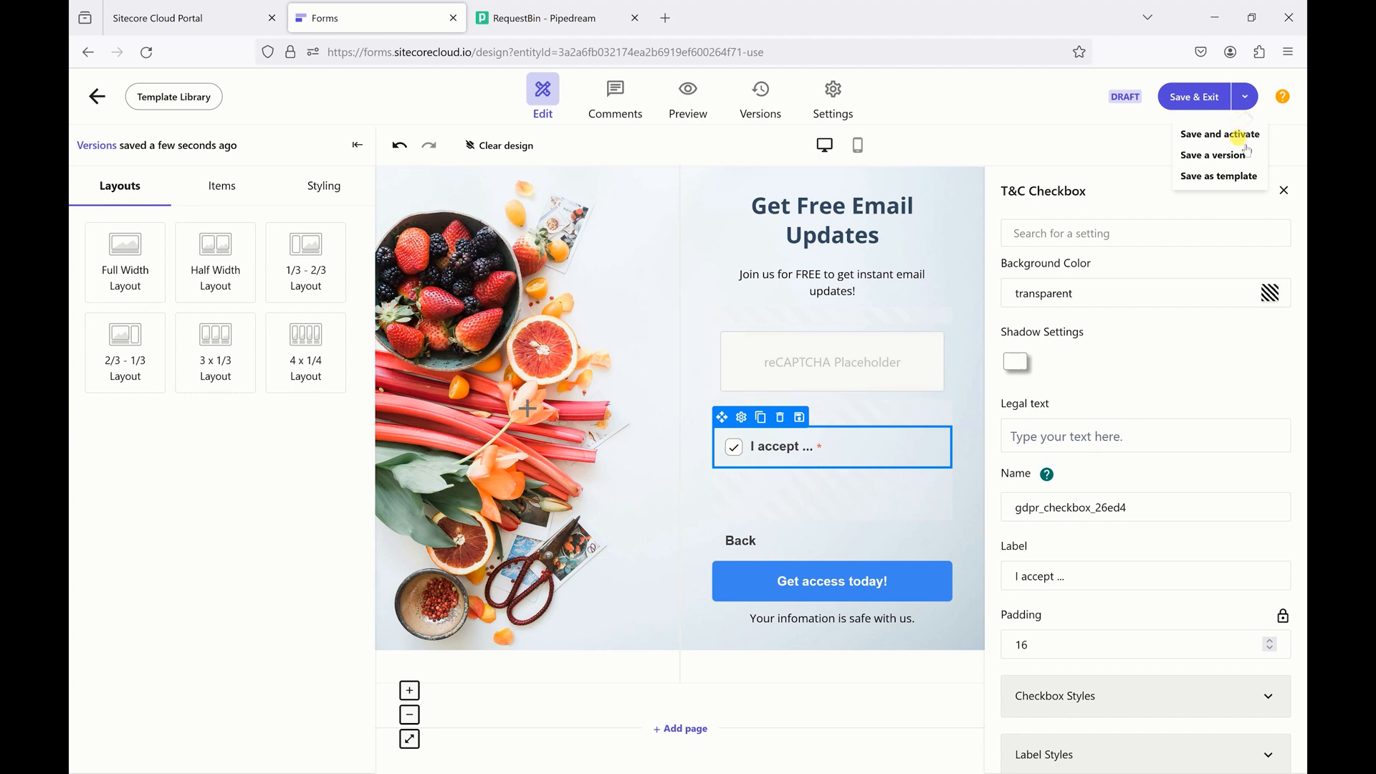
pyautogui.click(1239, 138)
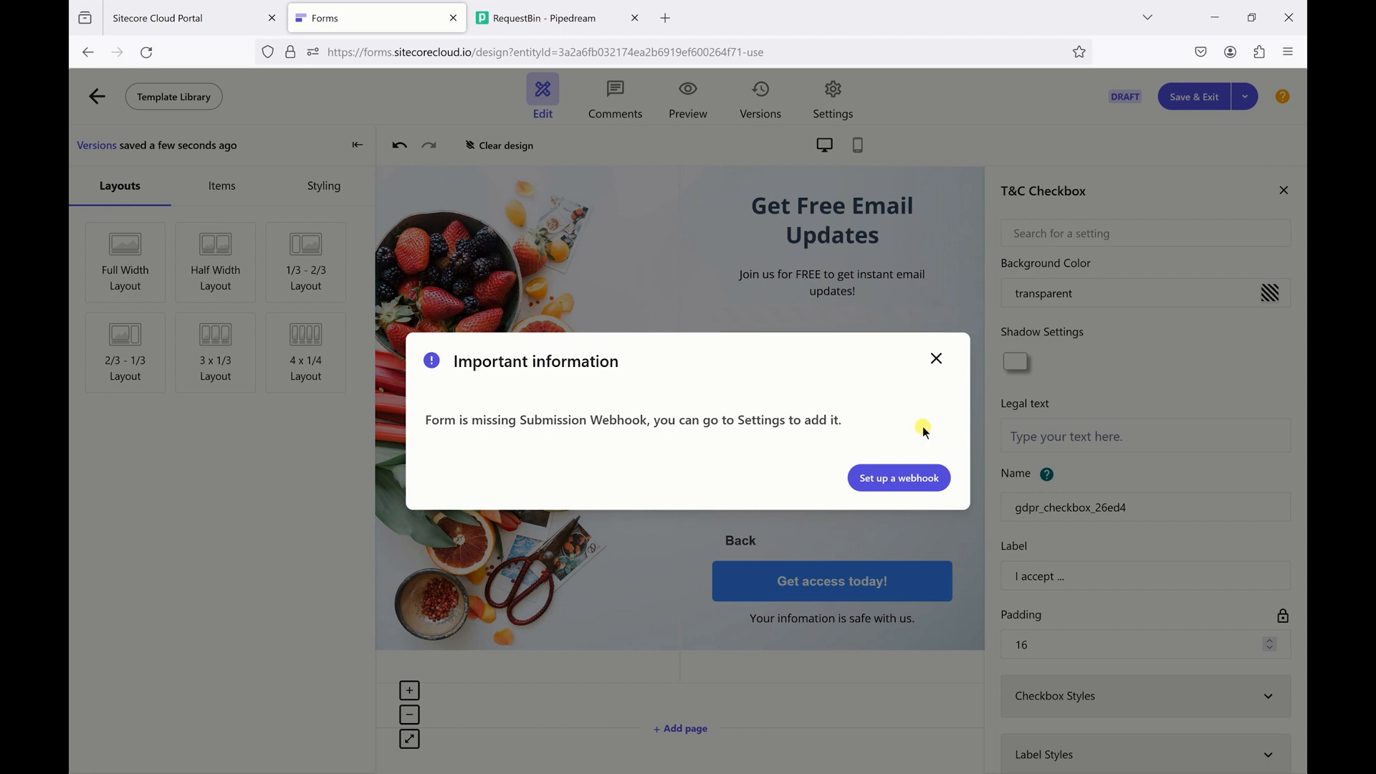
pyautogui.click(915, 478)
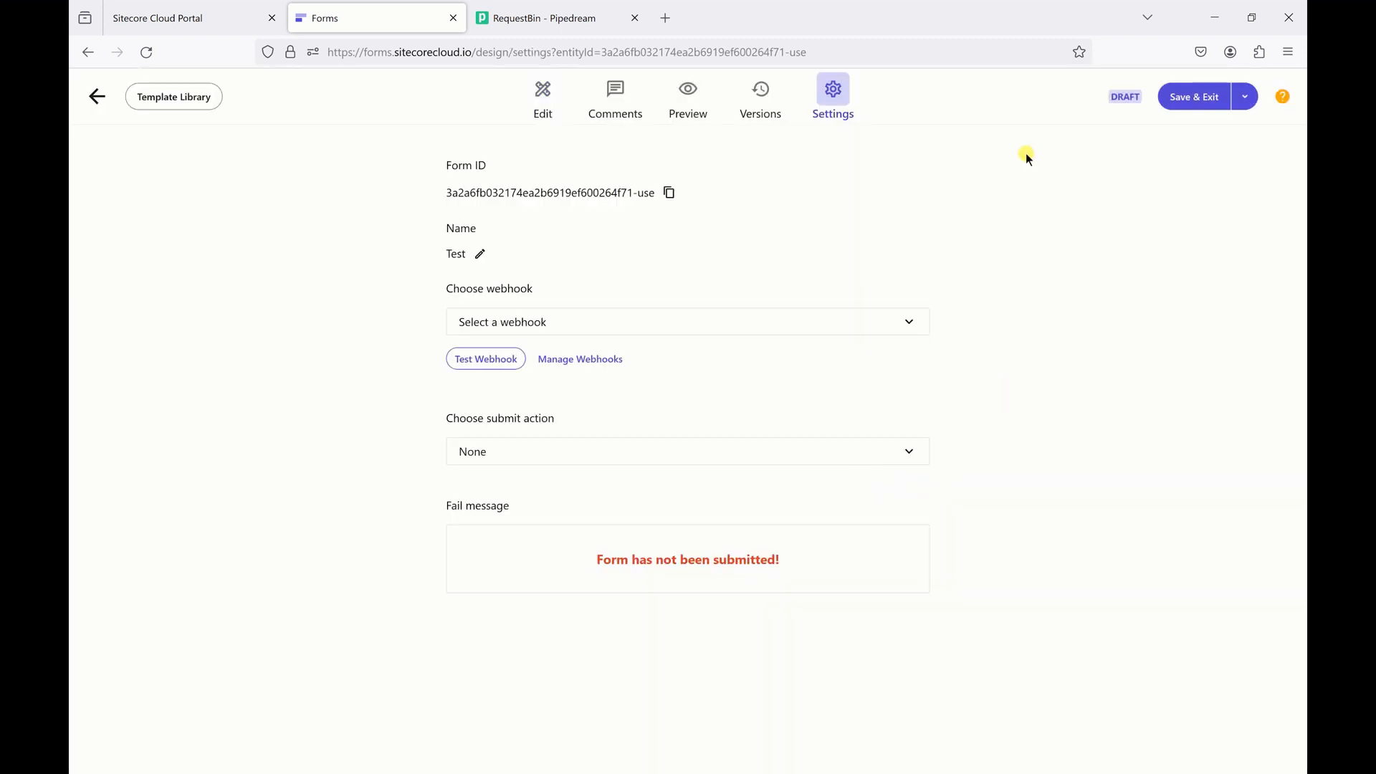
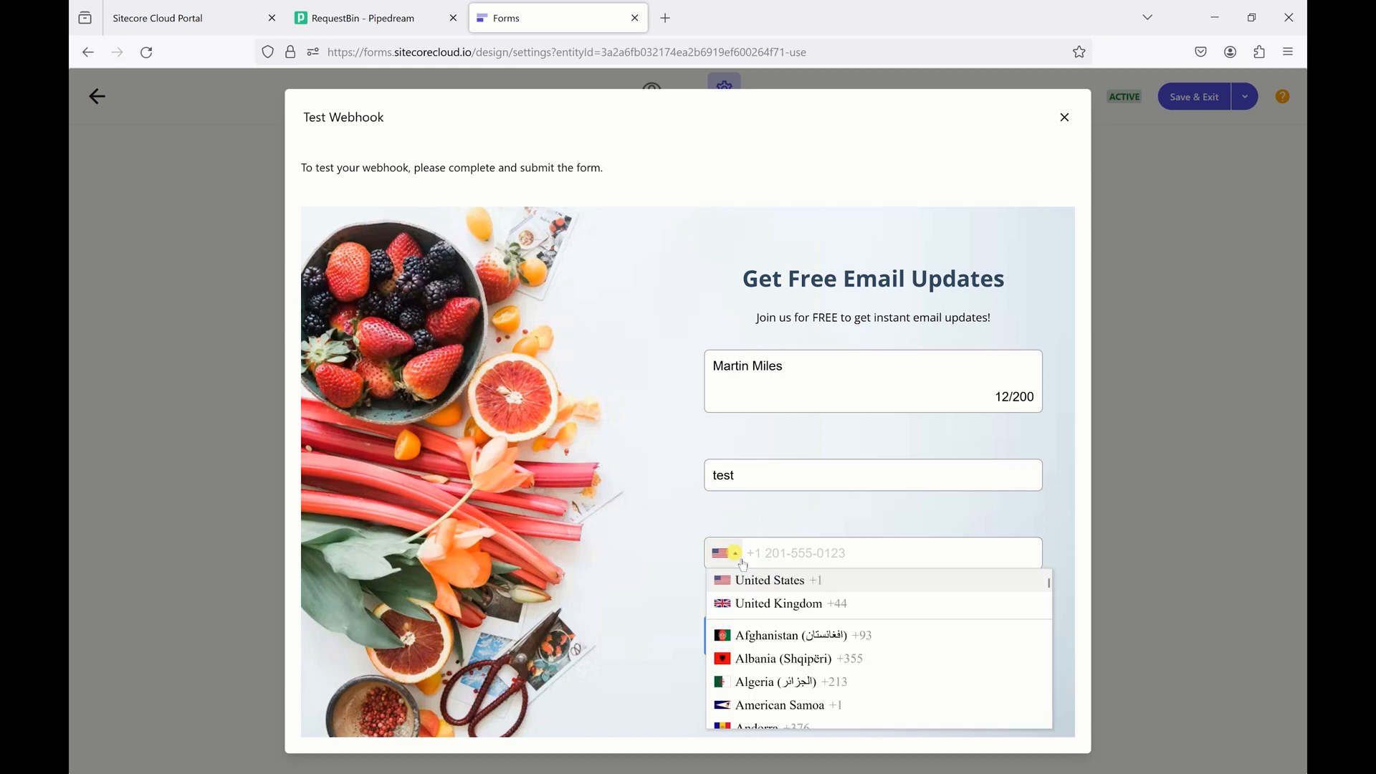
# - Enter a United Kingdom phone number, complete the email to a full address, and go to page two
pyautogui.click(744, 604)
pyautogui.click(776, 560)
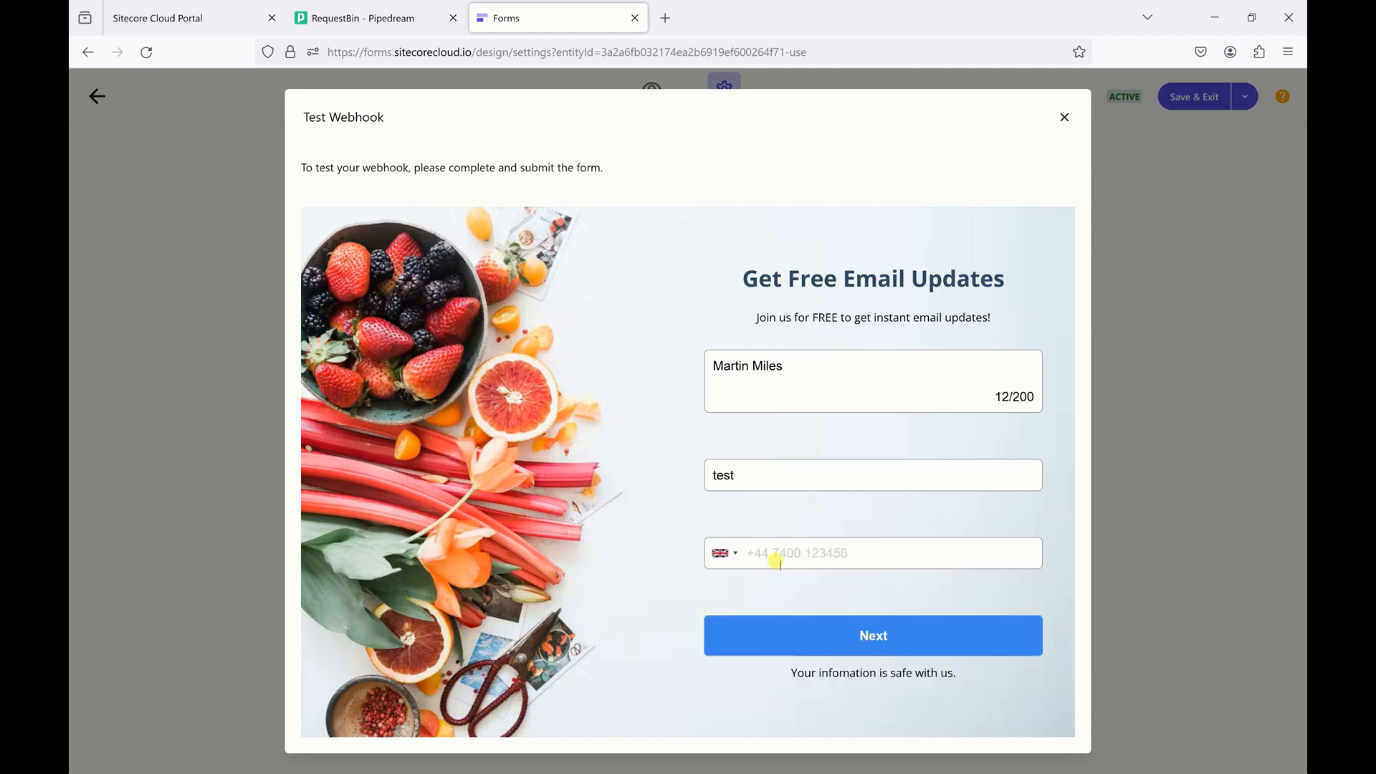
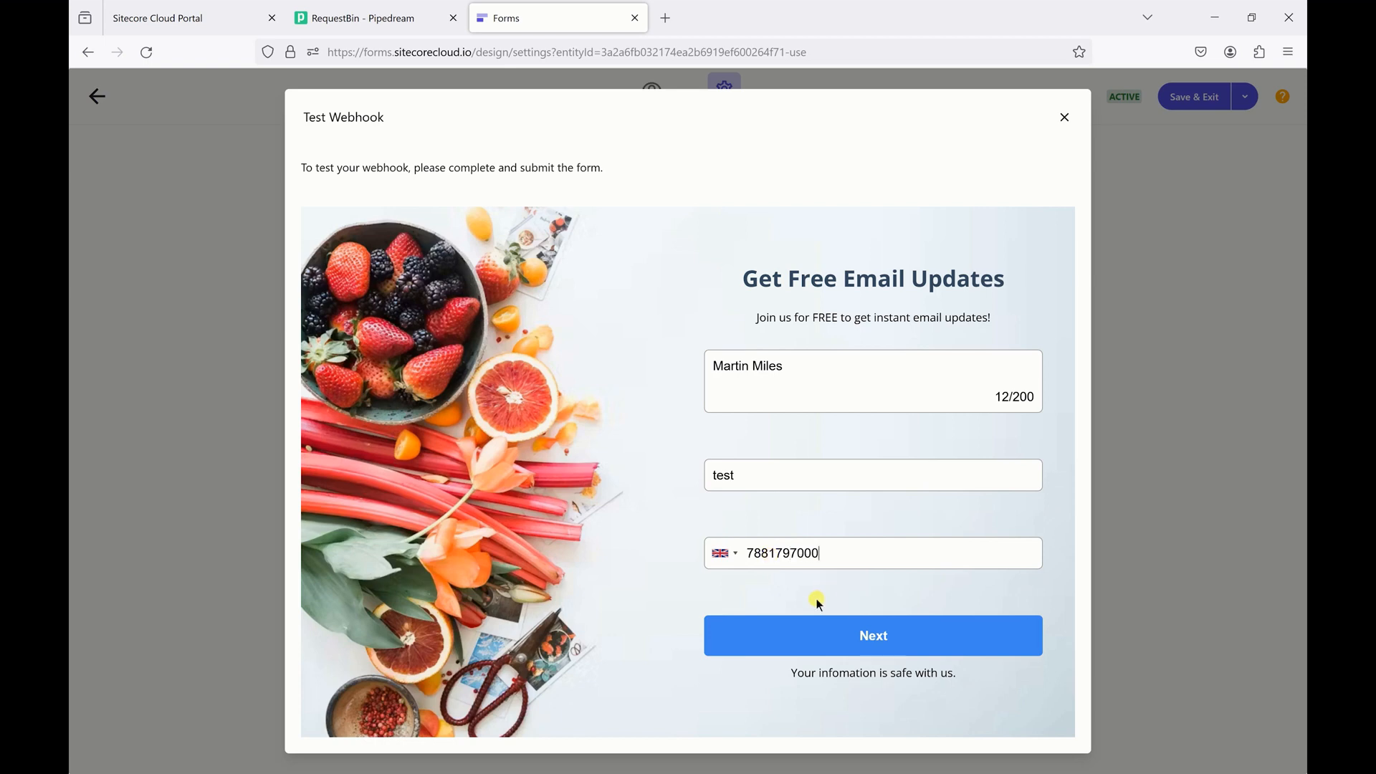
pyautogui.click(792, 643)
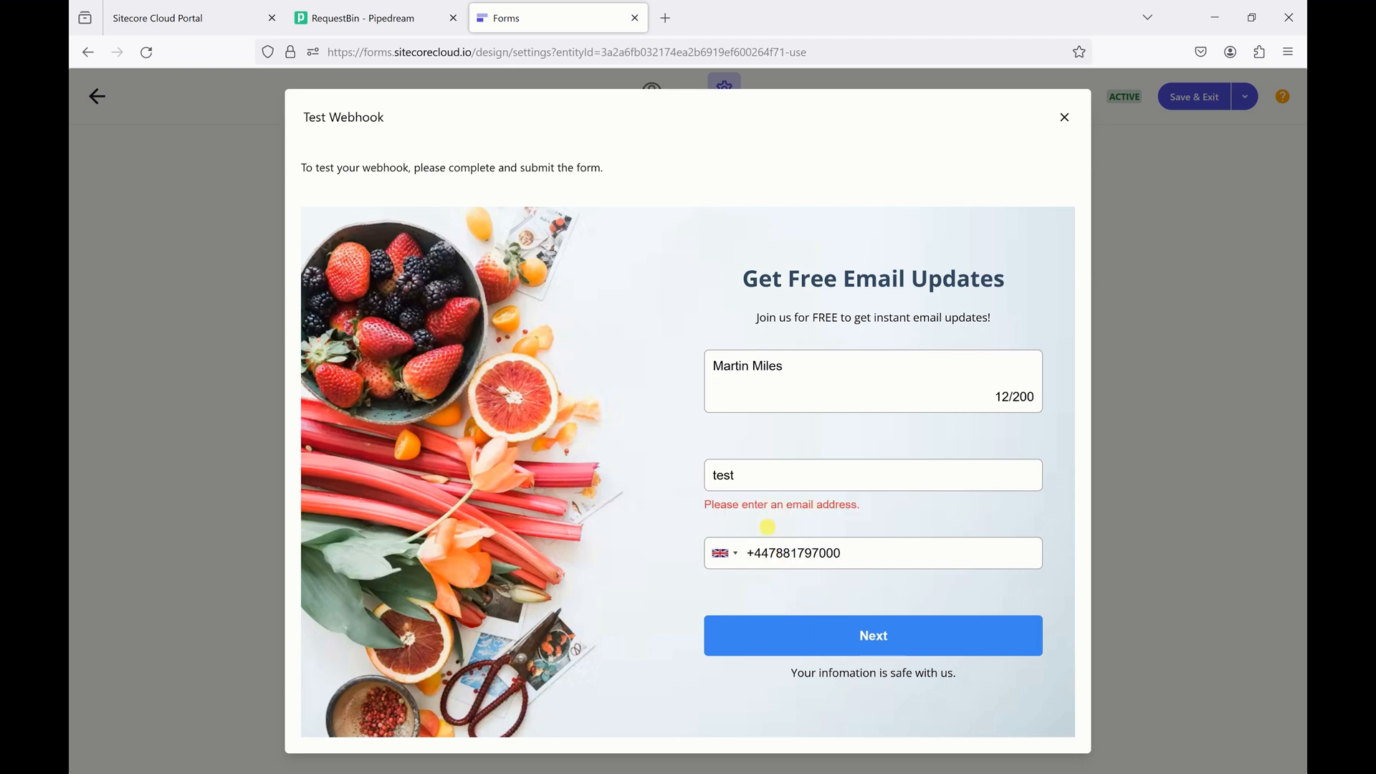
pyautogui.click(764, 483)
pyautogui.write('@te')
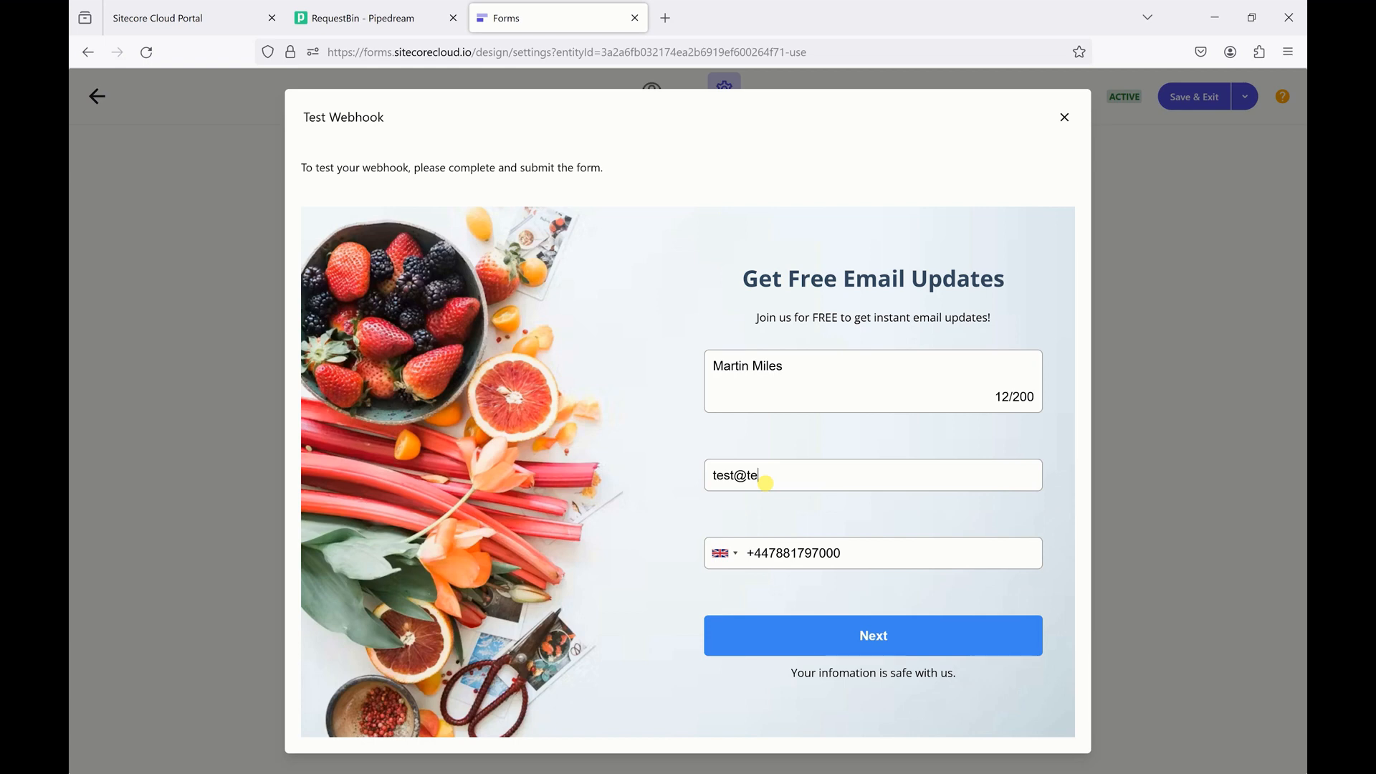
pyautogui.write('st.com')
pyautogui.click(786, 645)
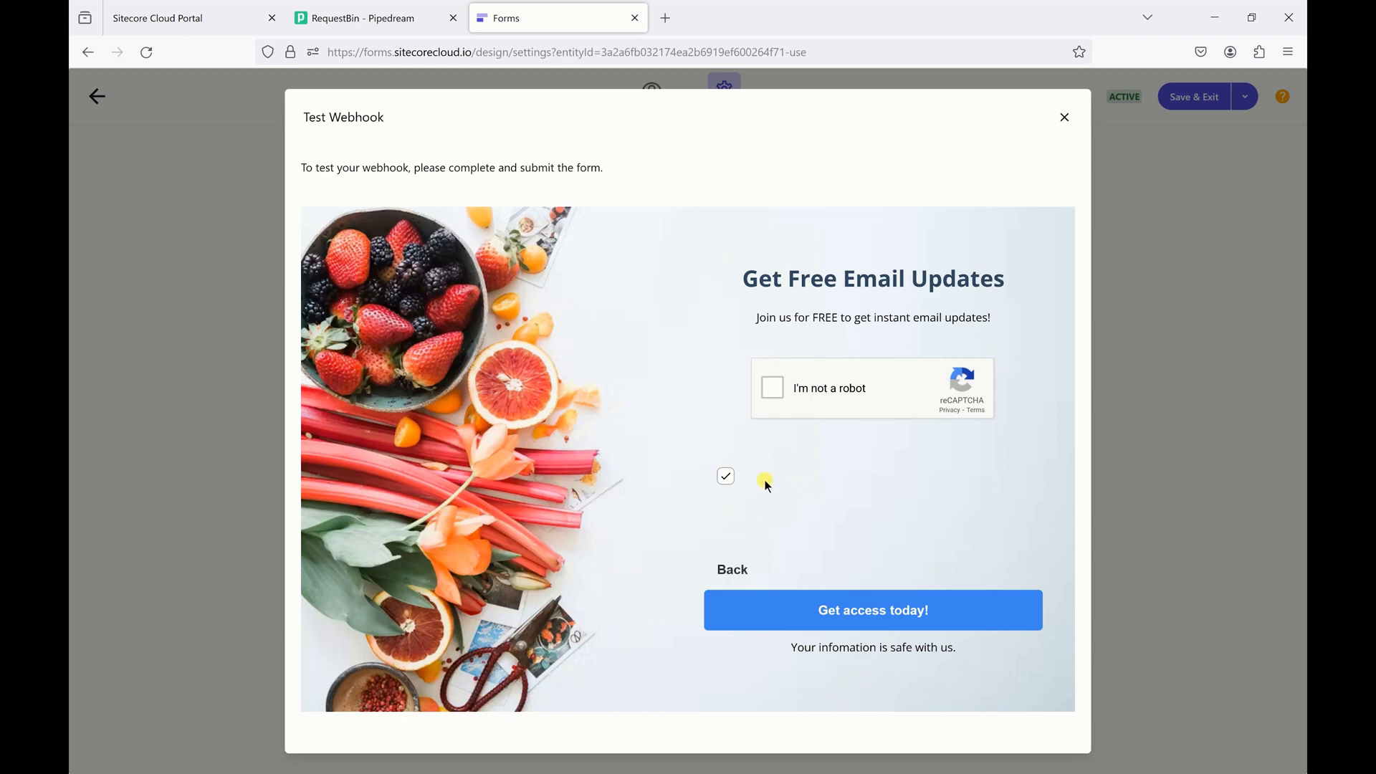
# - Start the 'I'm not a robot' check and verify the bicycle tile challenge
pyautogui.click(772, 392)
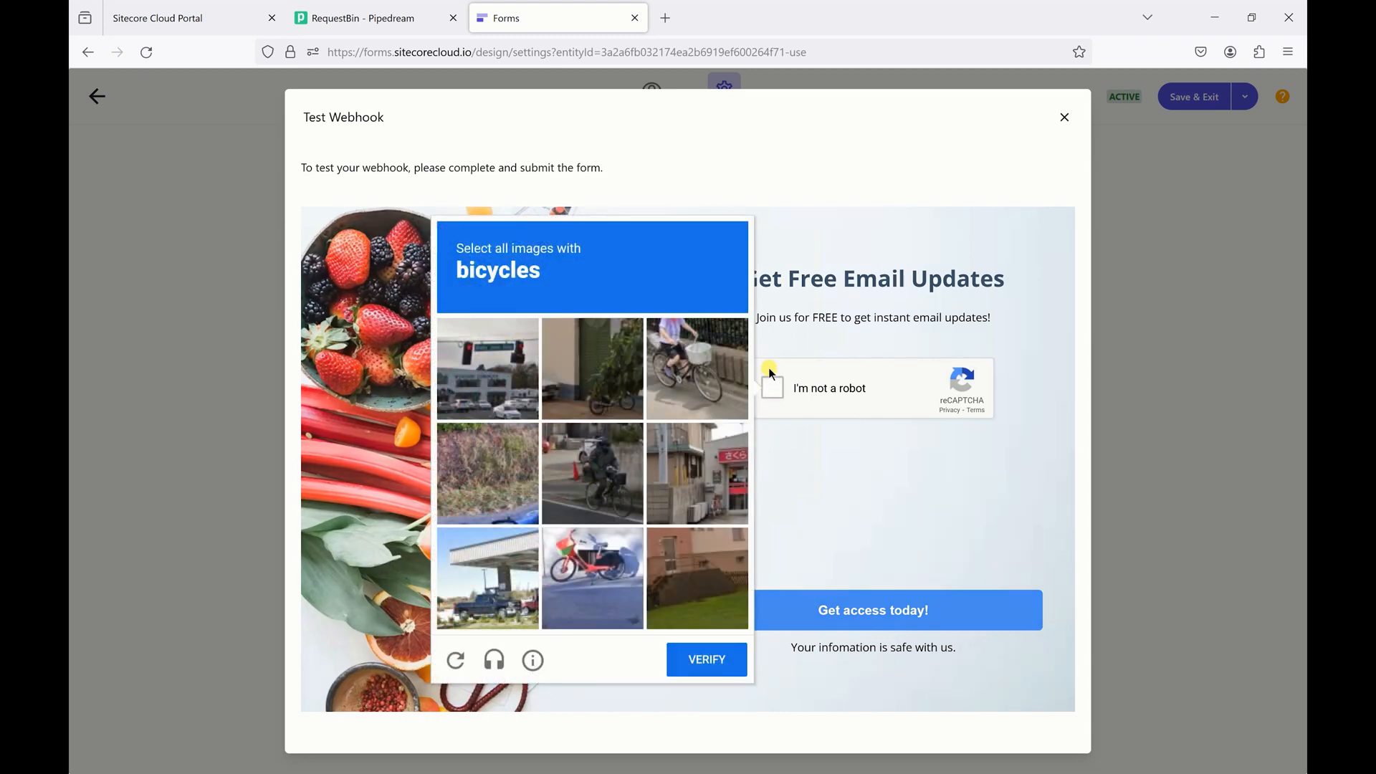
pyautogui.click(617, 367)
pyautogui.click(678, 357)
pyautogui.click(611, 479)
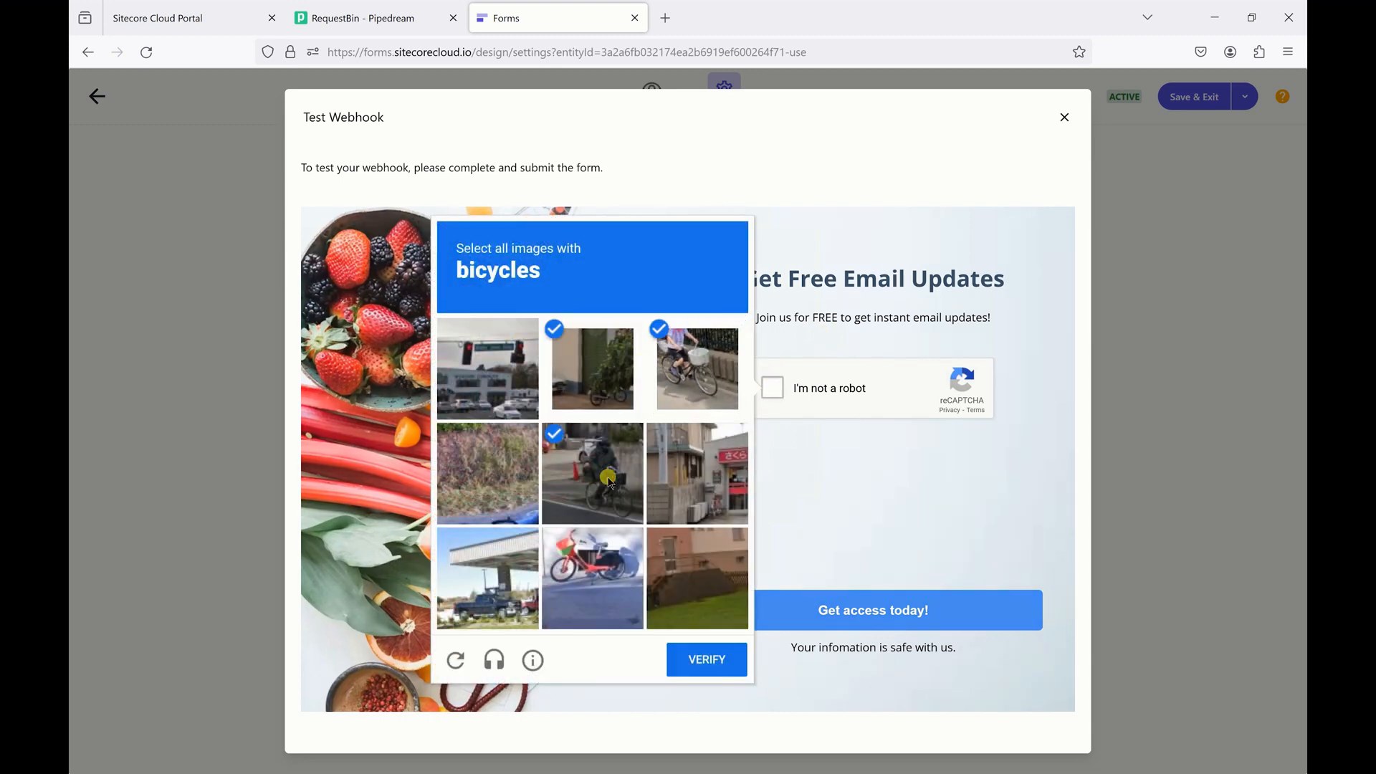
pyautogui.click(602, 553)
pyautogui.click(698, 503)
pyautogui.click(726, 655)
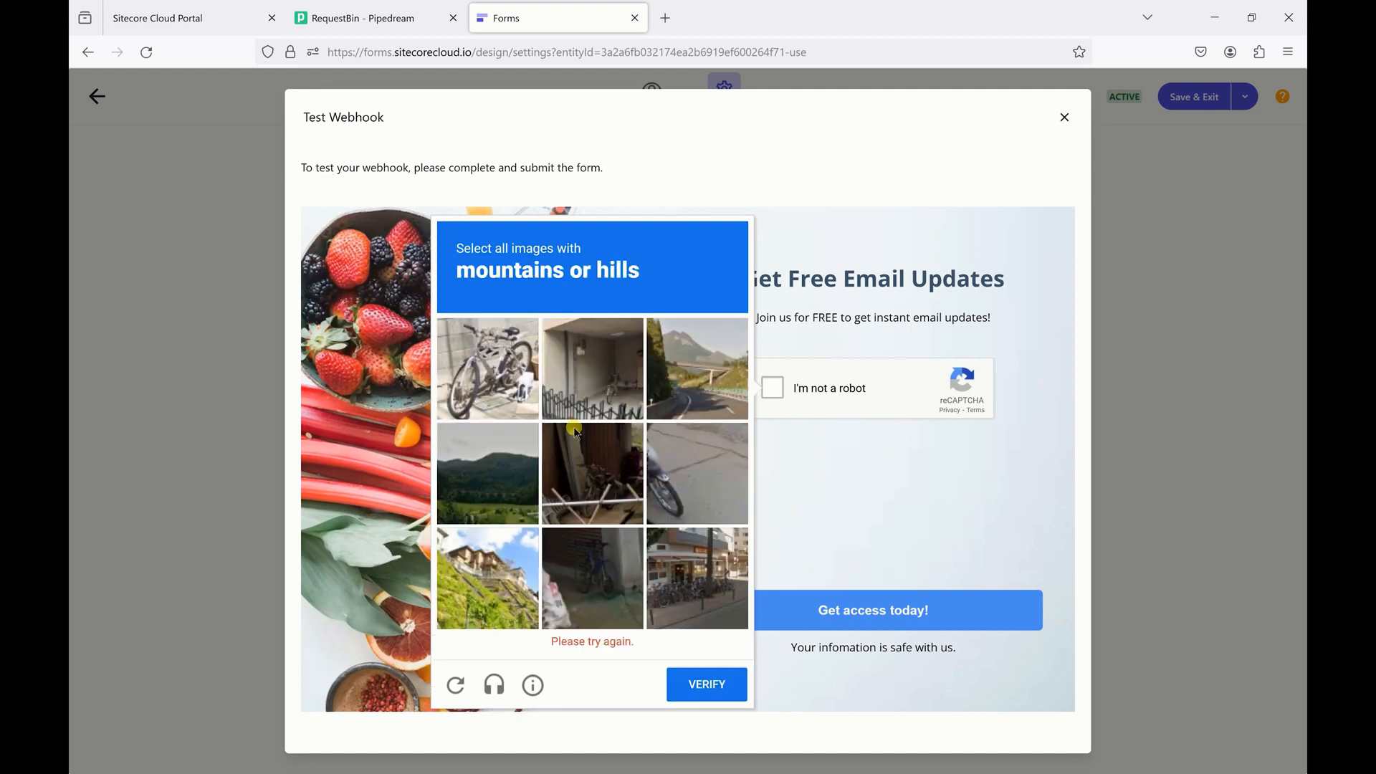
# - Select the four mountains or hills tiles and verify the challenge
pyautogui.click(517, 391)
pyautogui.click(551, 458)
pyautogui.click(658, 491)
pyautogui.click(695, 583)
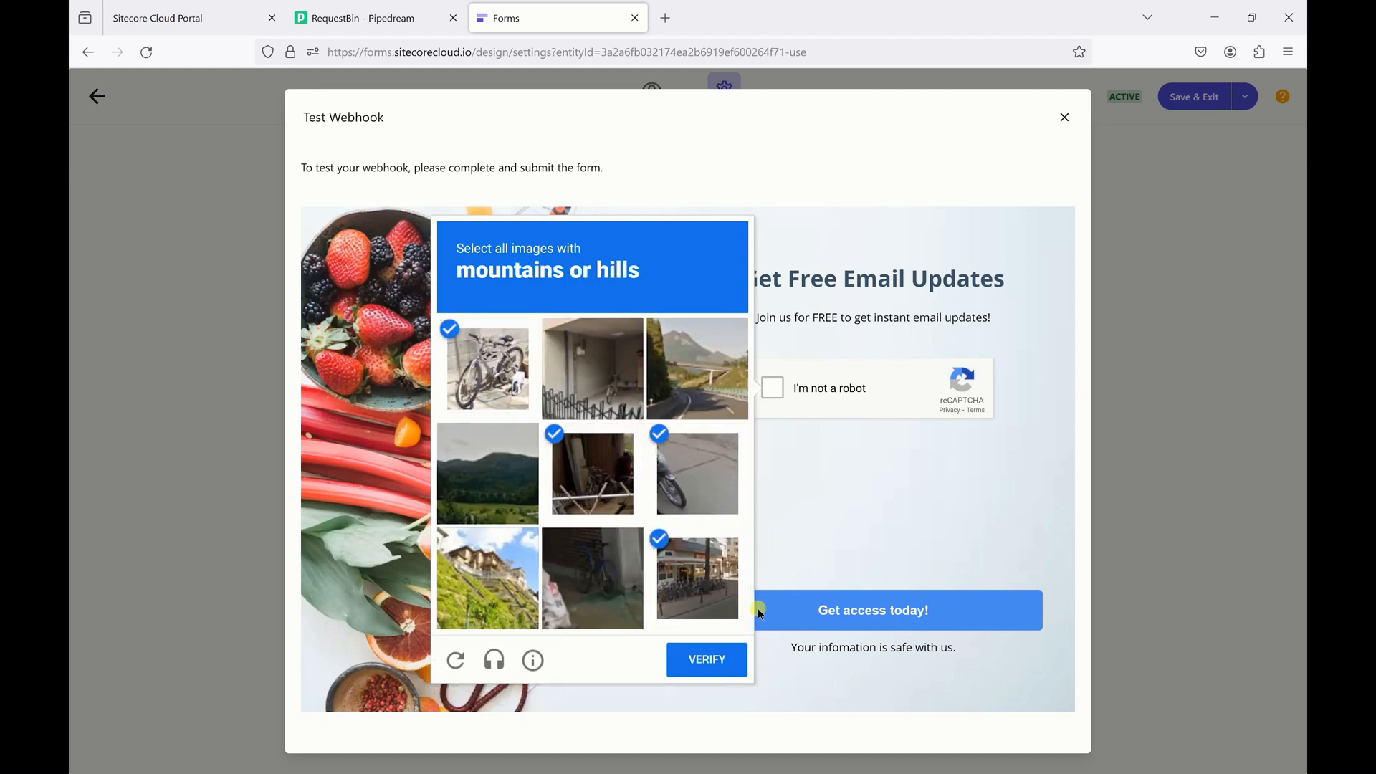
pyautogui.click(725, 653)
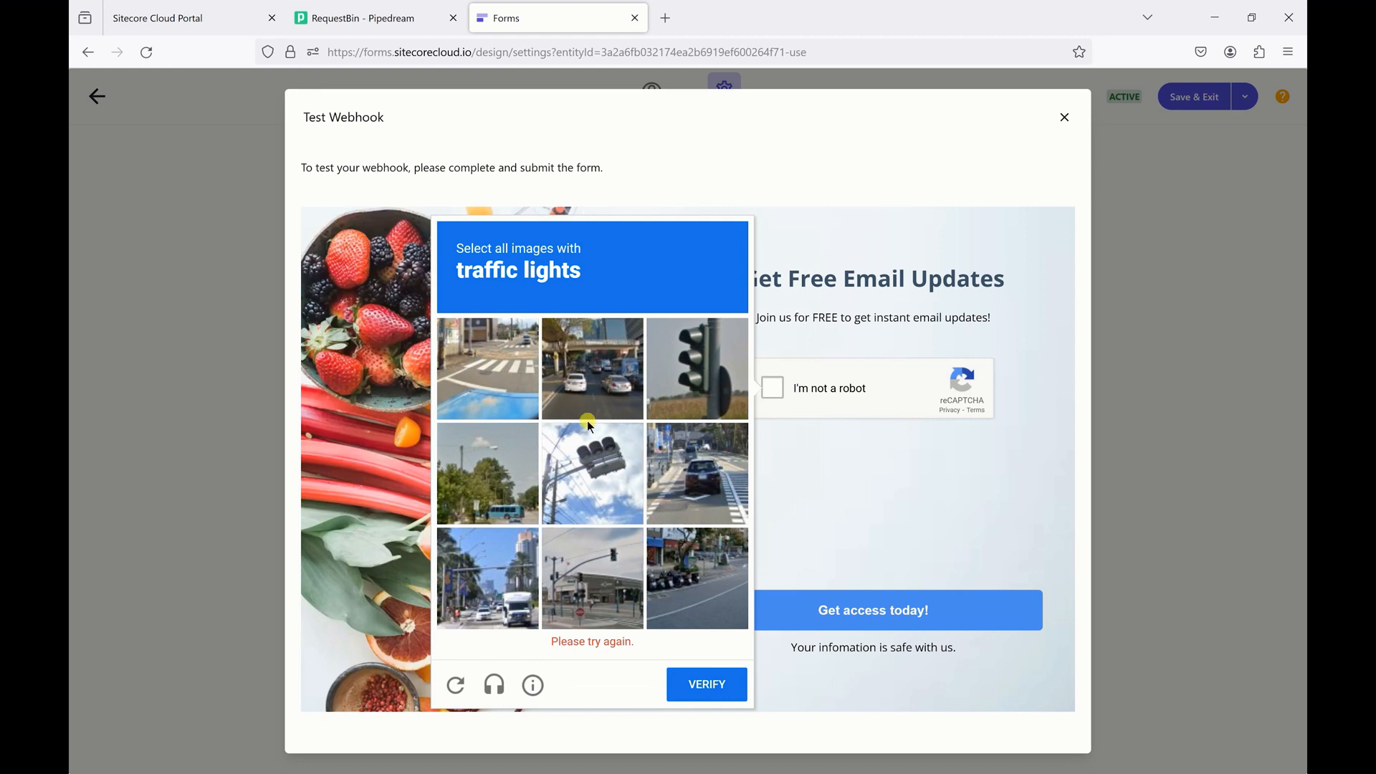
# - Pass the traffic lights challenge and submit the test form with 'Get access today!'
pyautogui.click(674, 369)
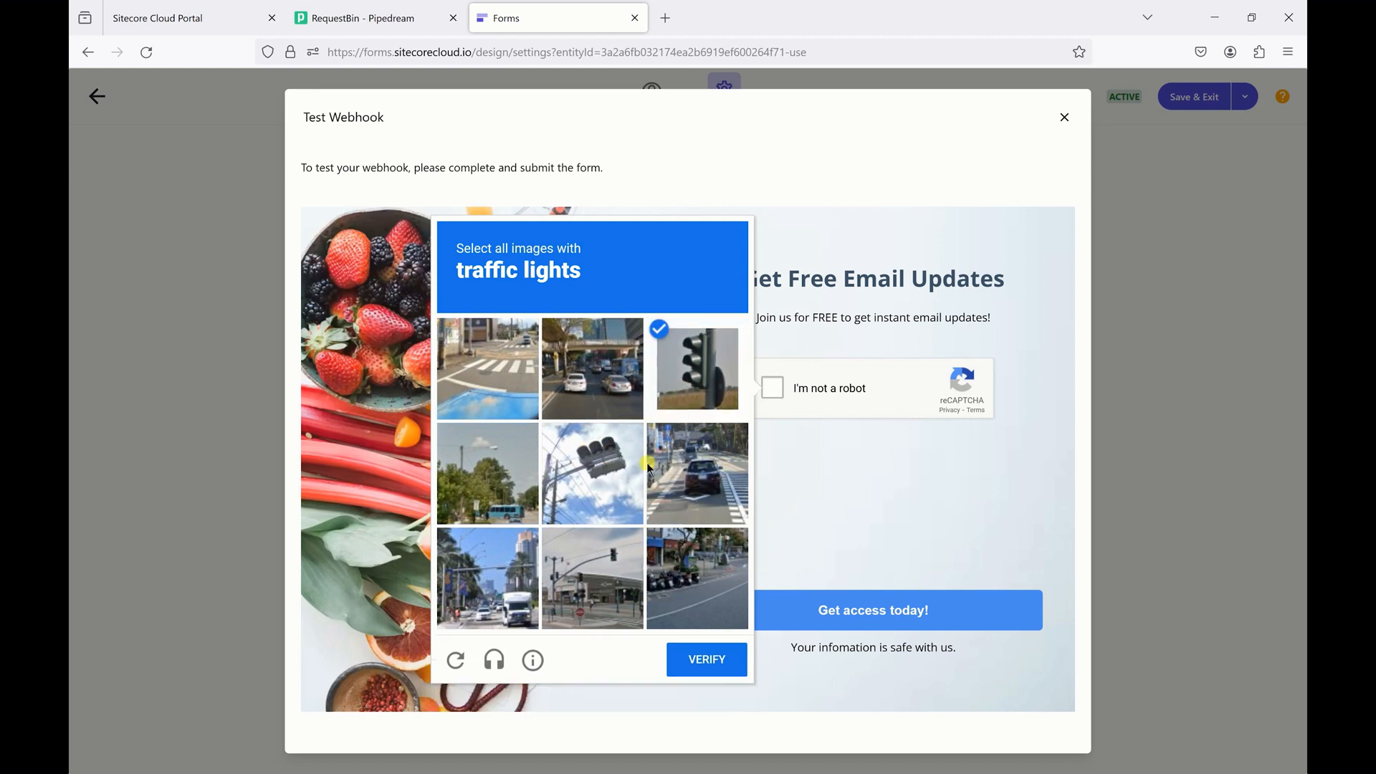
pyautogui.click(596, 478)
pyautogui.click(523, 564)
pyautogui.click(580, 570)
pyautogui.click(719, 658)
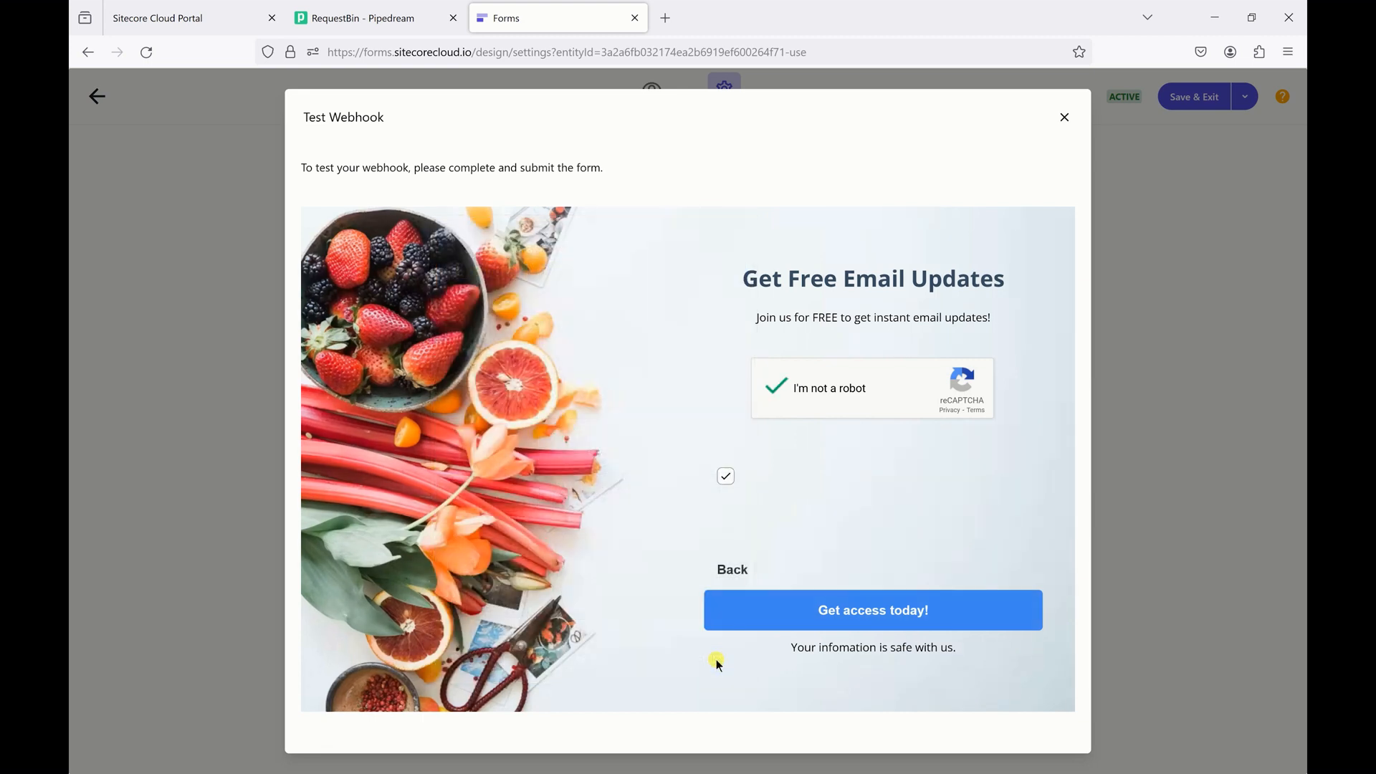
pyautogui.click(738, 620)
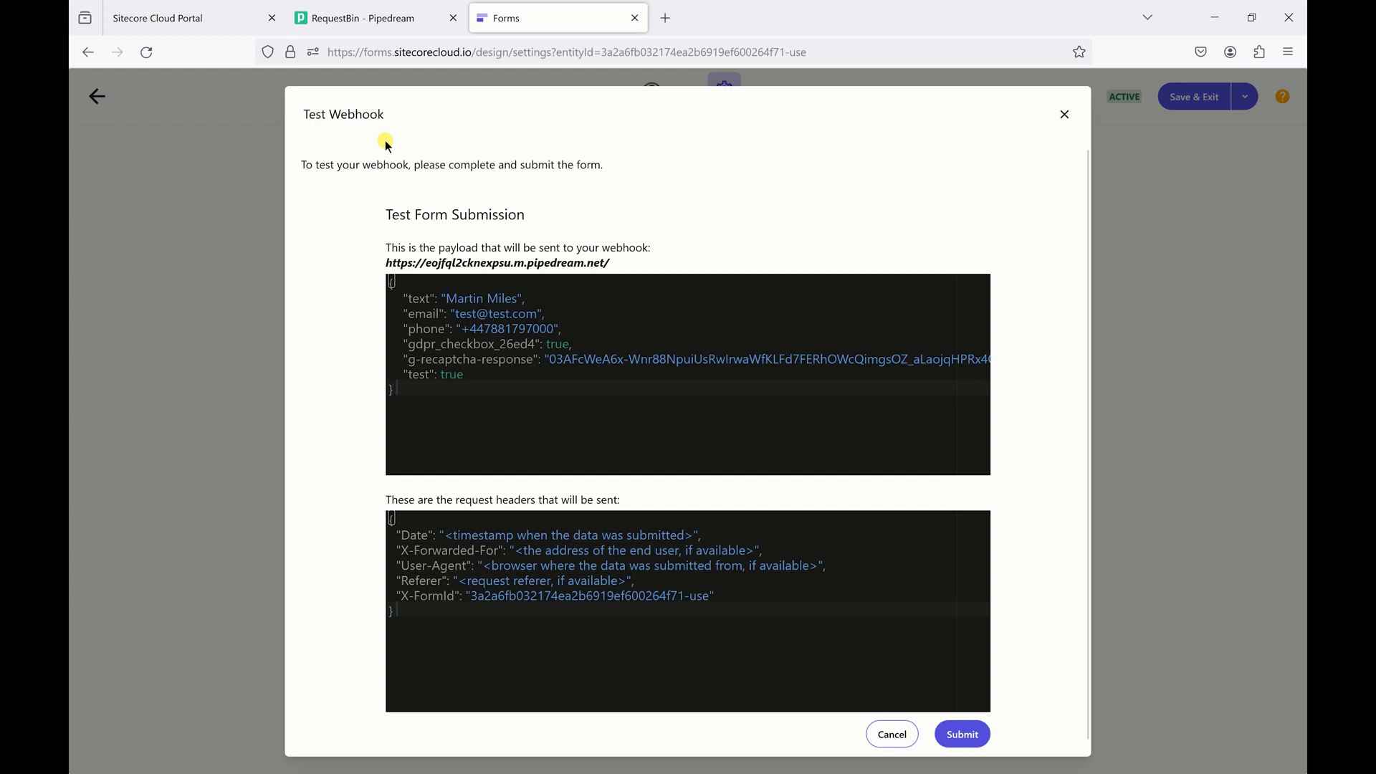
# - Review the JSON payload's name, email, gdpr_checkbox_26ed4 and reCAPTCHA response fields
pyautogui.moveTo(393, 282); pyautogui.dragTo(407, 391)
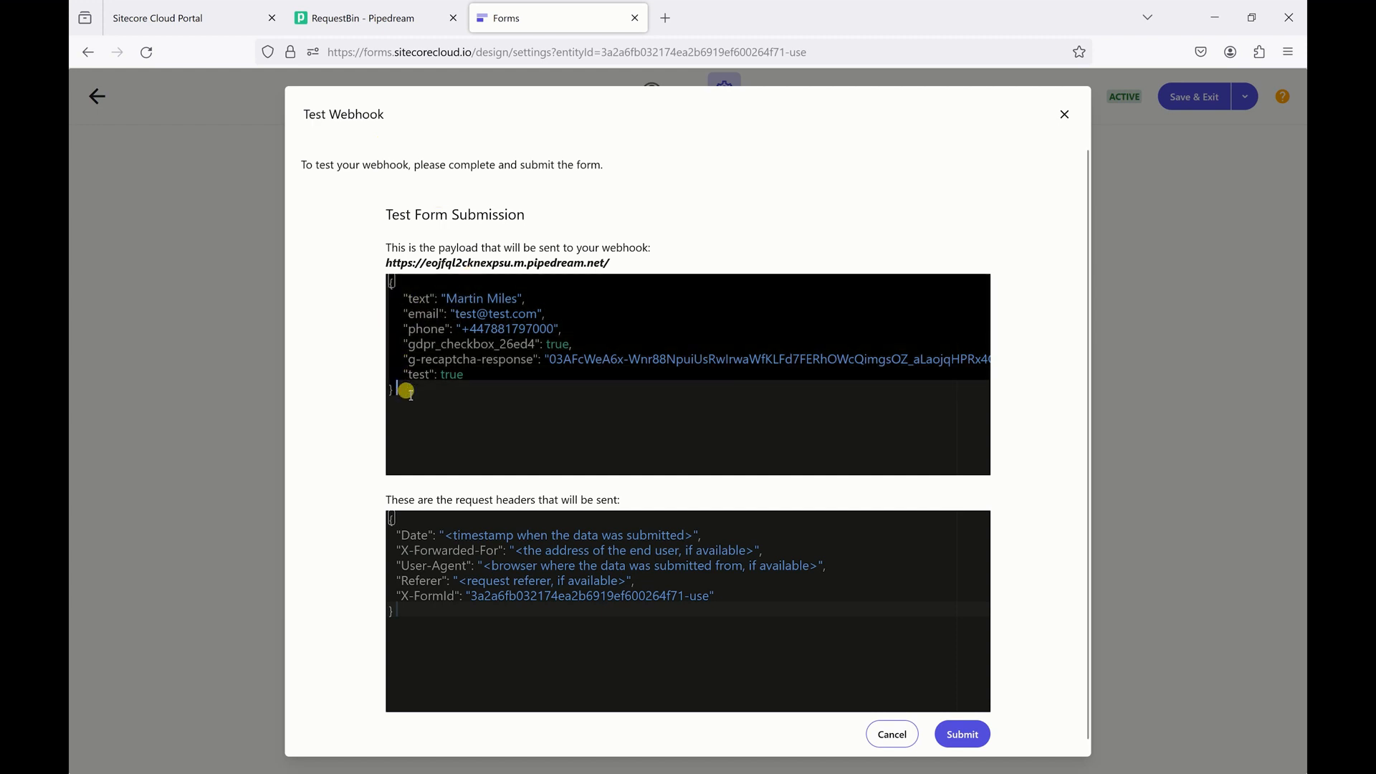
pyautogui.click(419, 298)
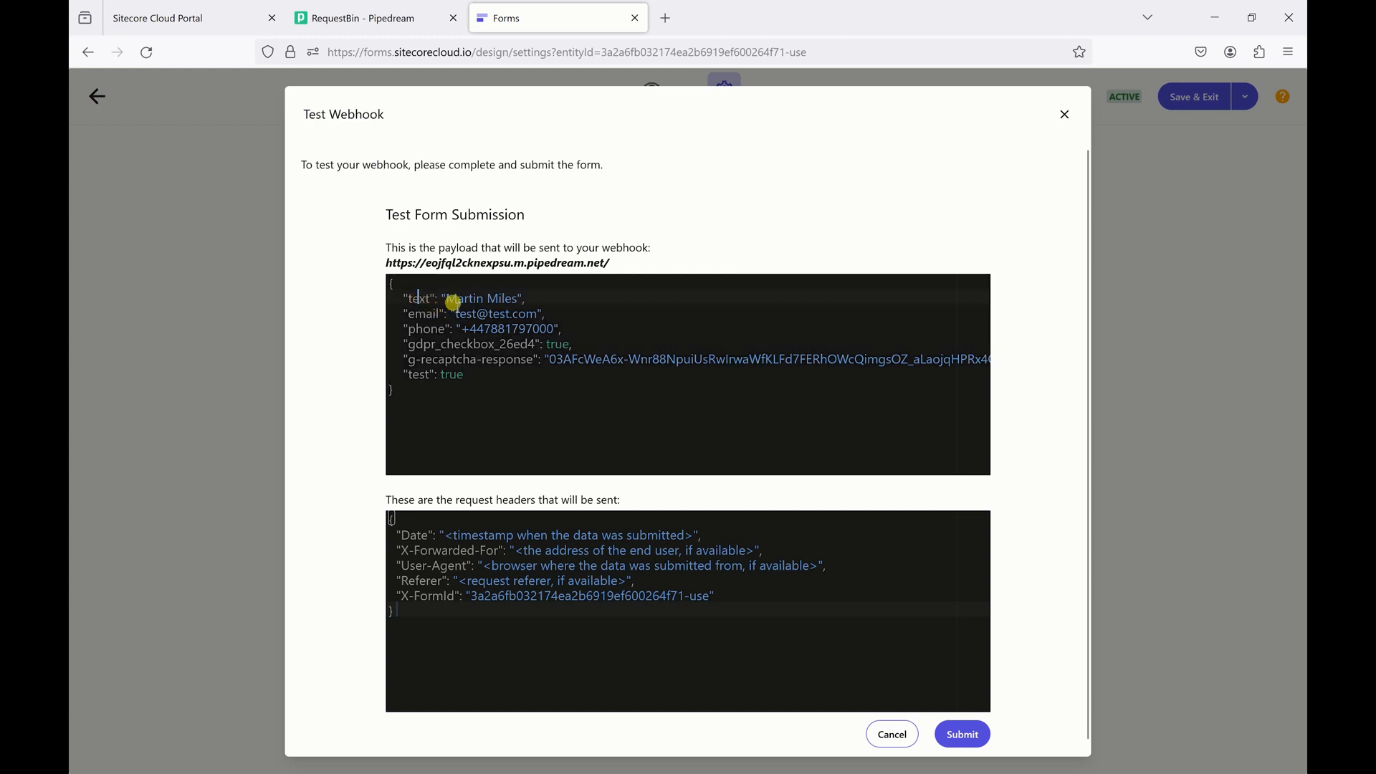
pyautogui.moveTo(444, 298); pyautogui.dragTo(568, 344)
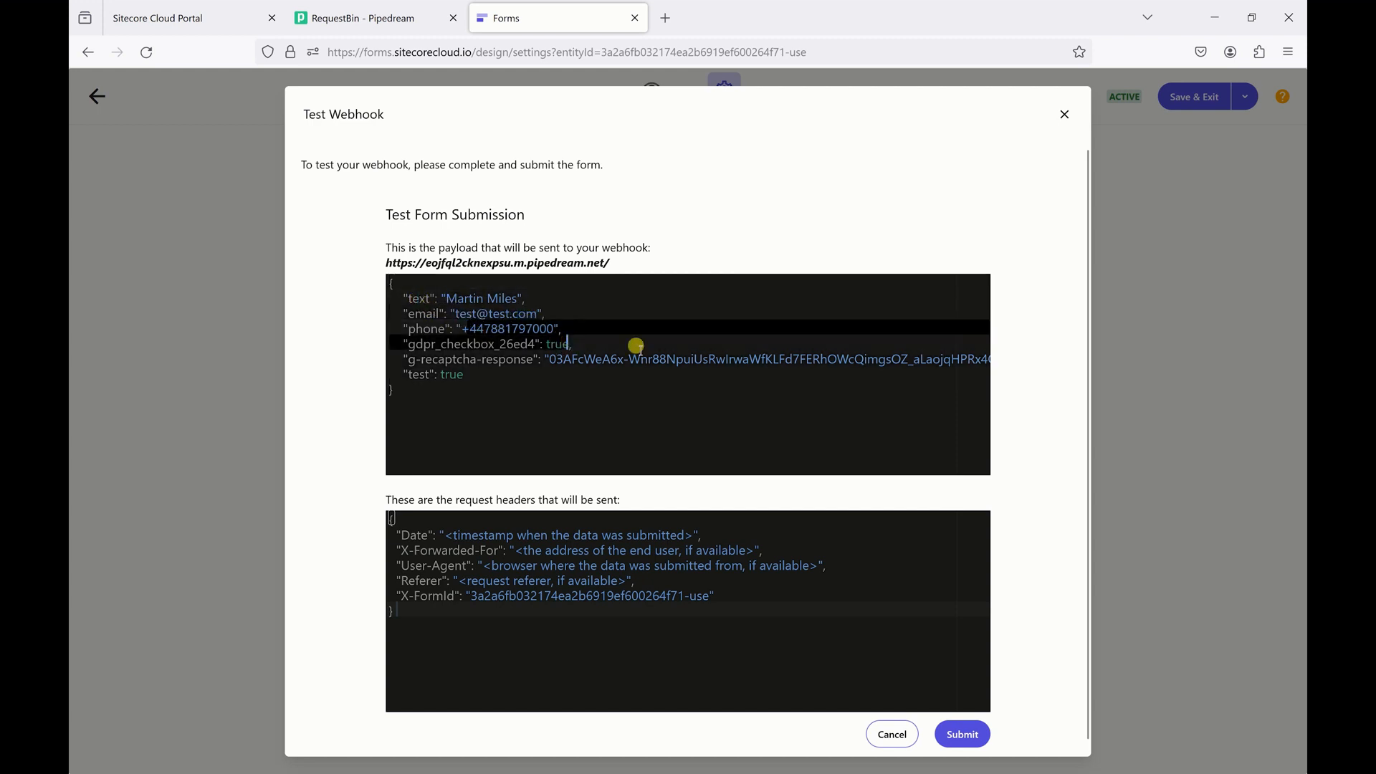
pyautogui.click(572, 360)
pyautogui.doubleClick(565, 345)
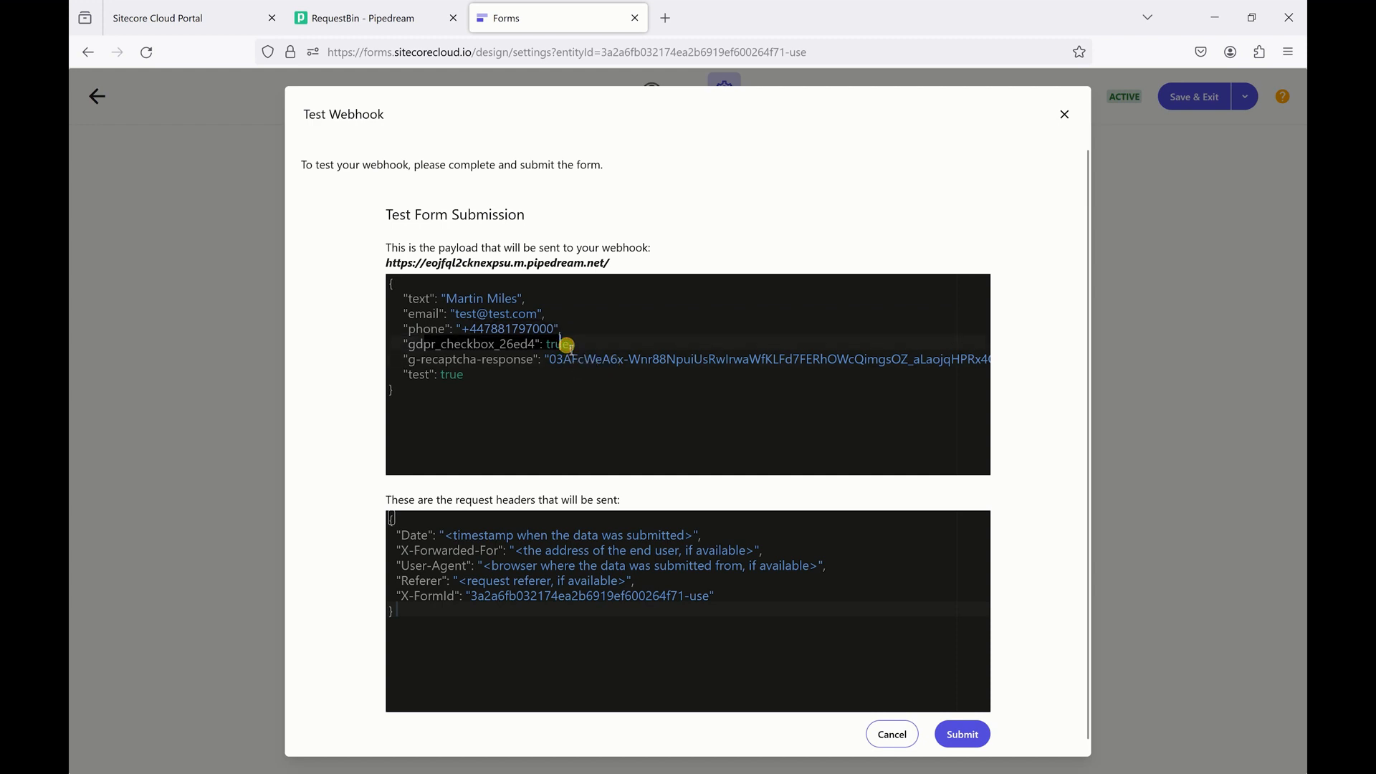
pyautogui.moveTo(545, 360); pyautogui.dragTo(746, 358)
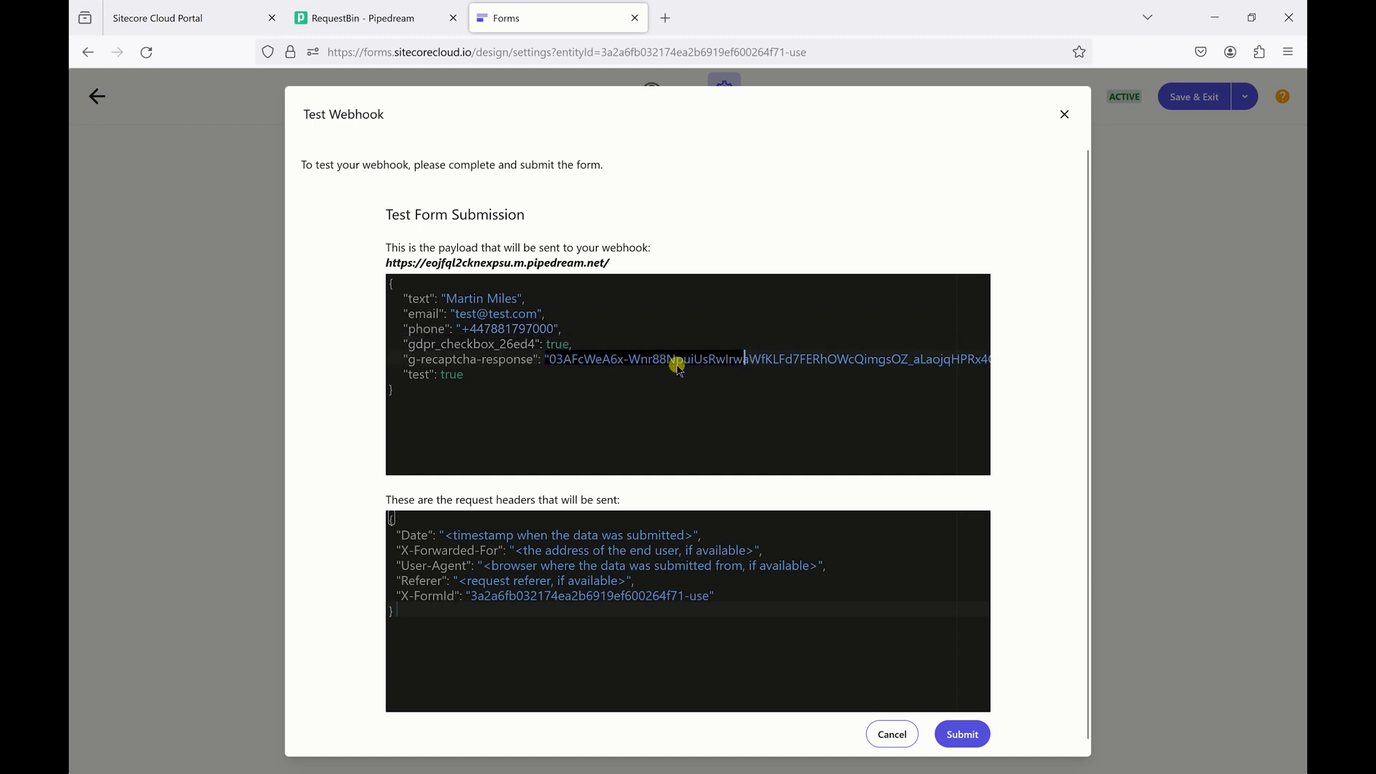
pyautogui.click(446, 374)
pyautogui.scroll(-1, 461, 391)
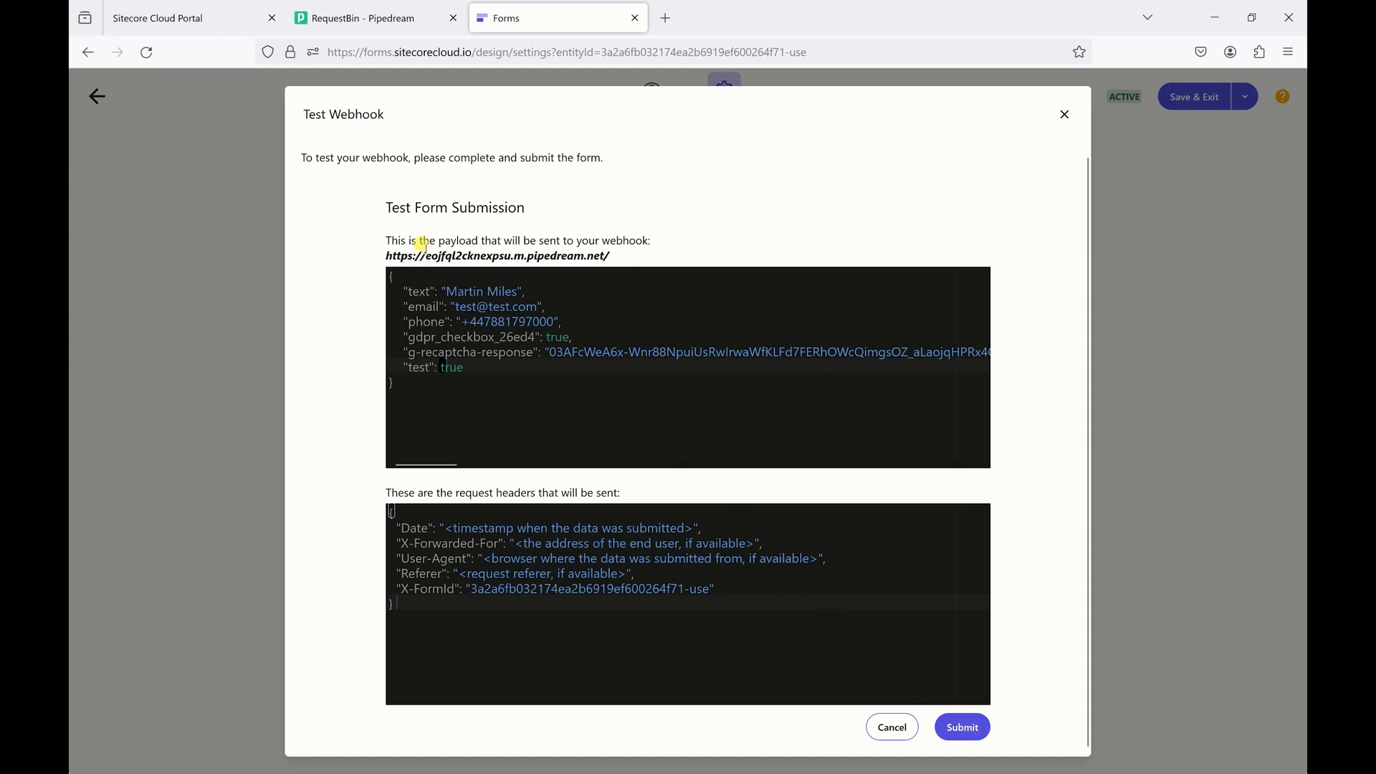
# - Check RequestBin for events, then send the test submission to the Pipedream webhook
pyautogui.click(378, 18)
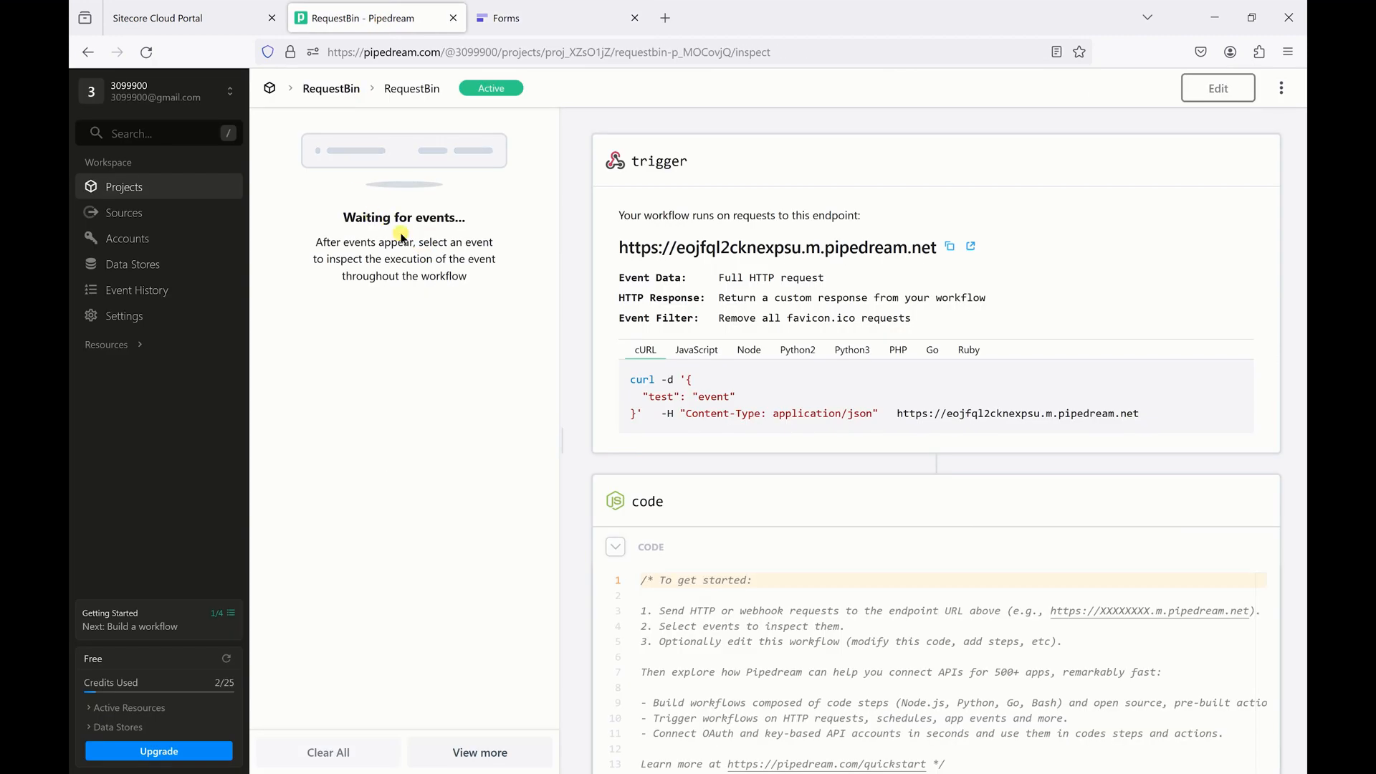
pyautogui.click(500, 21)
pyautogui.click(440, 509)
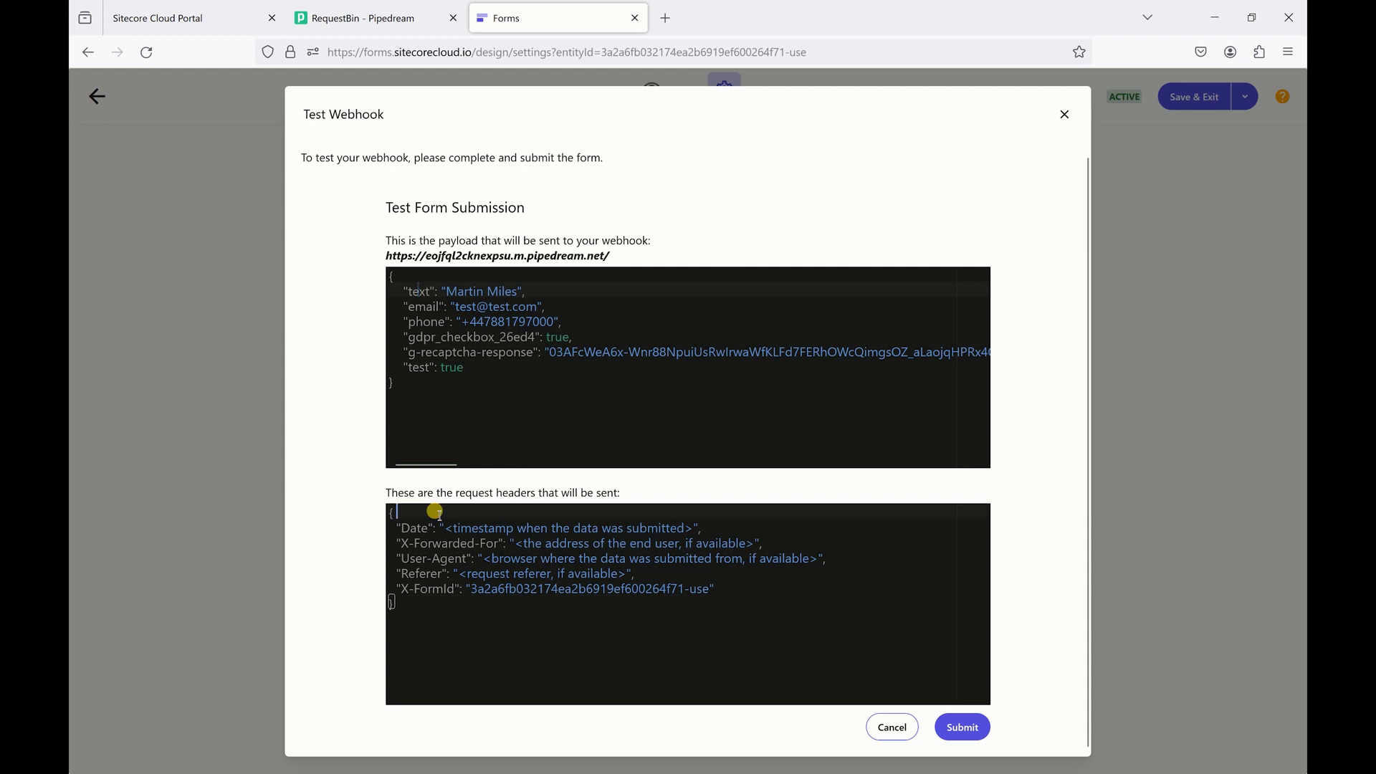
pyautogui.click(963, 727)
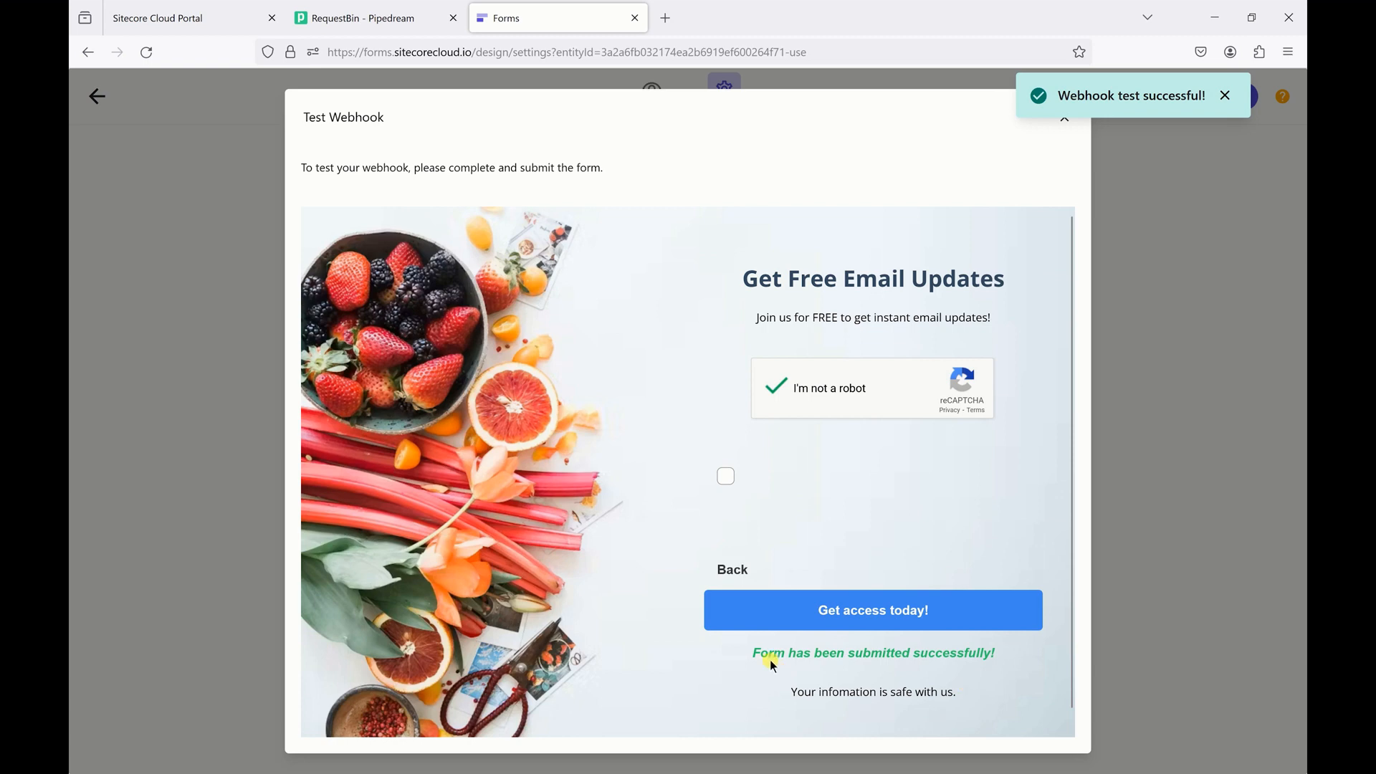
# - Confirm the submitted-successfully message and open the received POST request in RequestBin
pyautogui.moveTo(750, 653); pyautogui.dragTo(1001, 663)
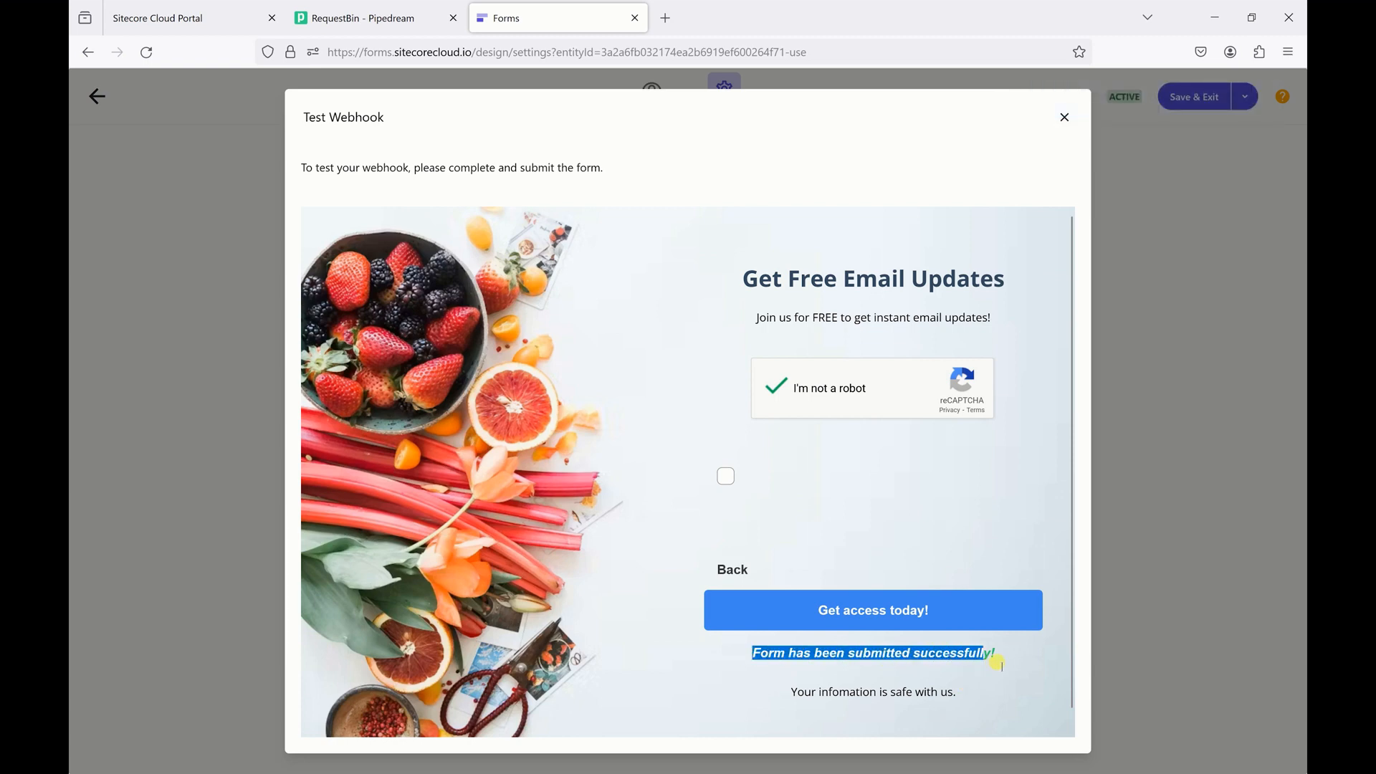
pyautogui.click(792, 654)
pyautogui.click(363, 19)
pyautogui.click(333, 149)
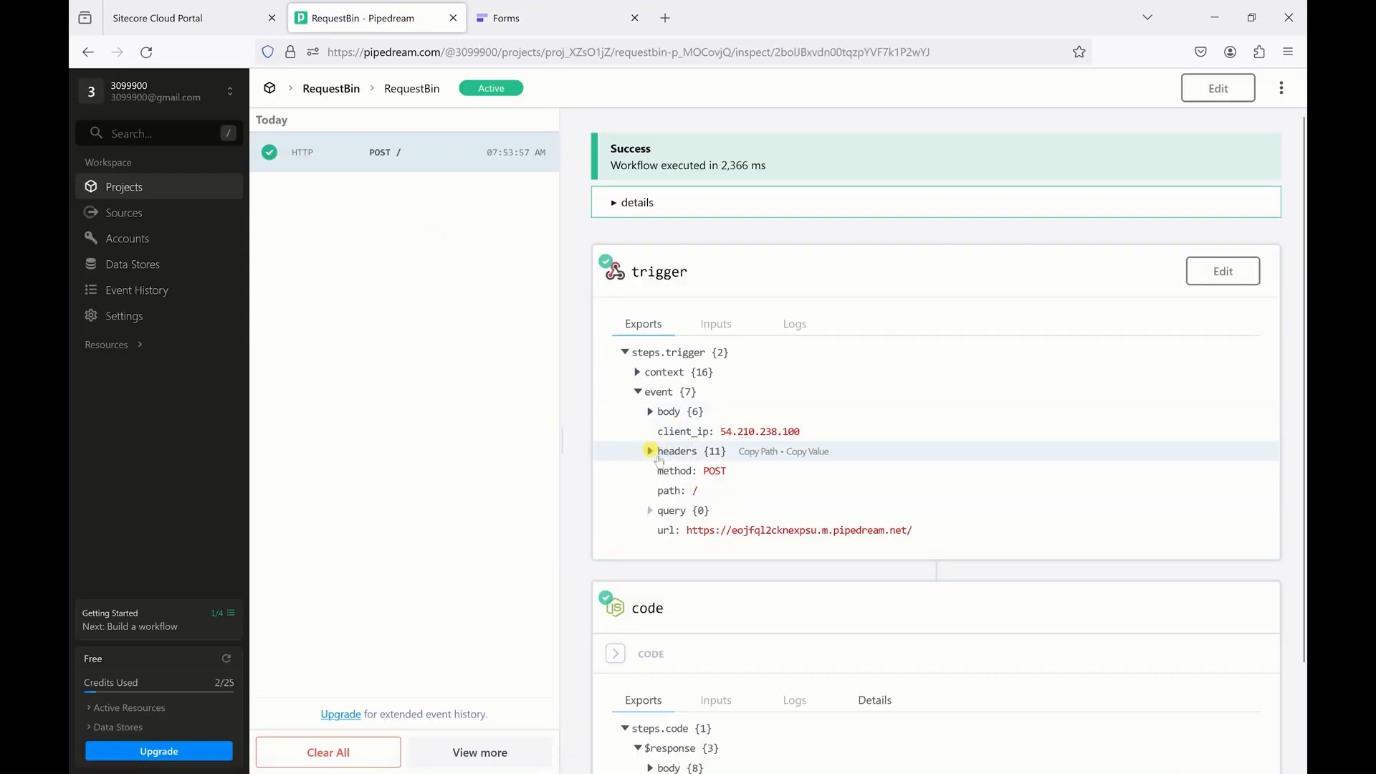
# - Expand and collapse headers {11}, then expand body {6} to review the submitted fields
pyautogui.click(650, 451)
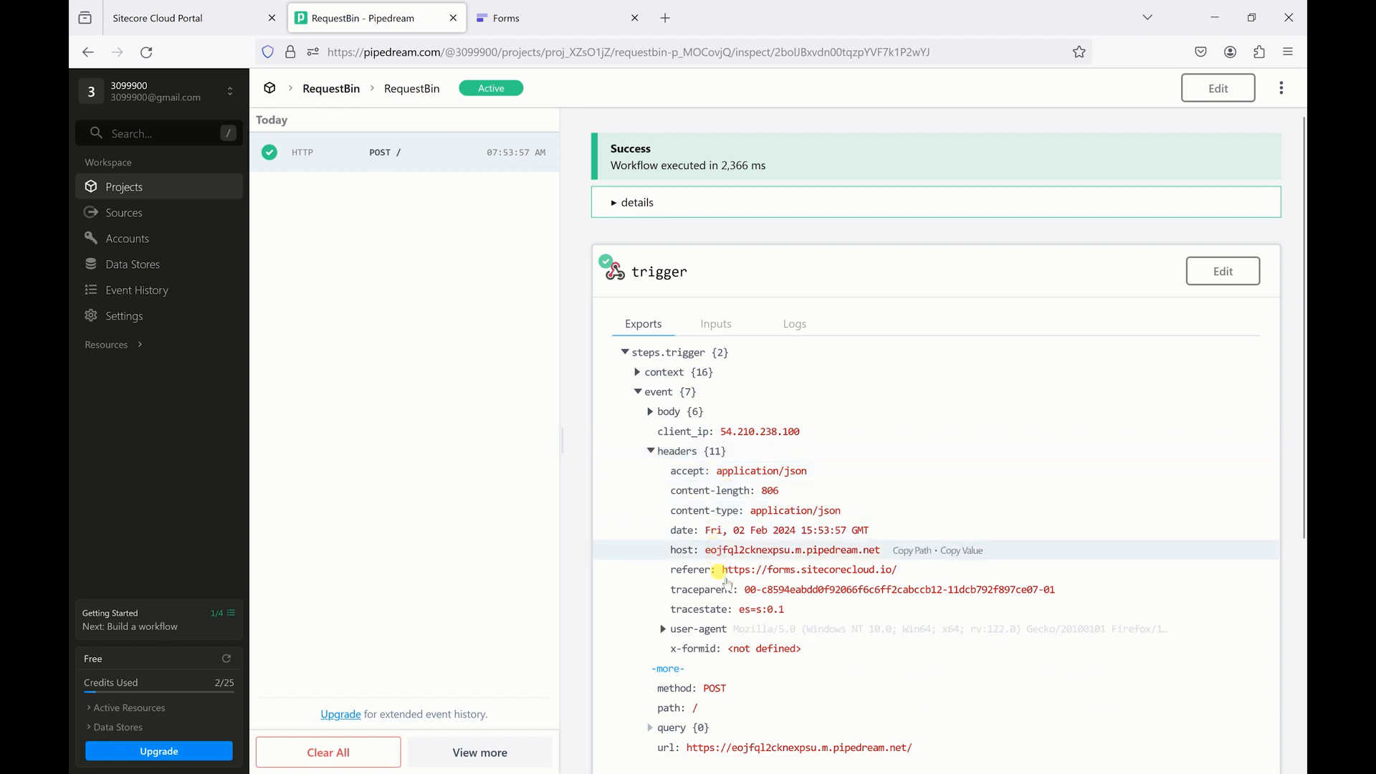
pyautogui.click(650, 451)
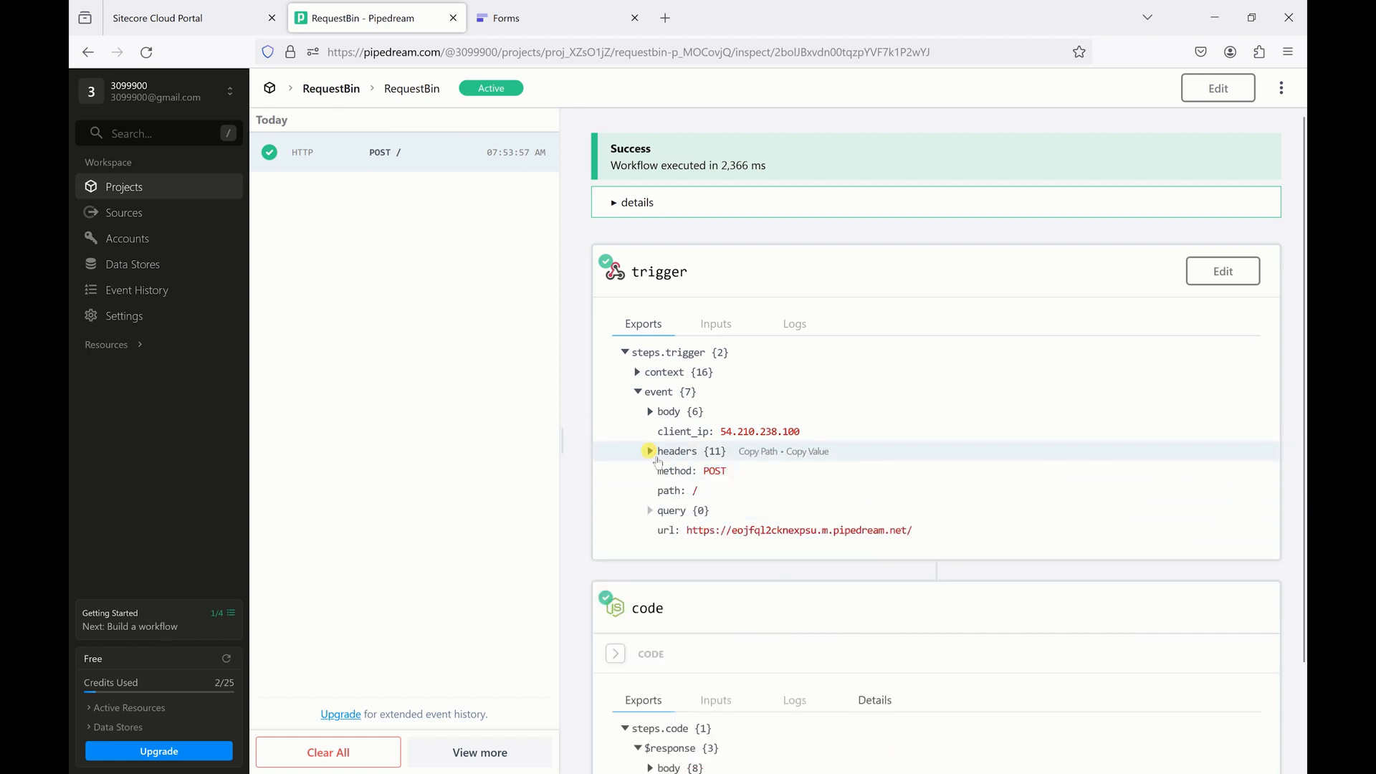
pyautogui.click(650, 411)
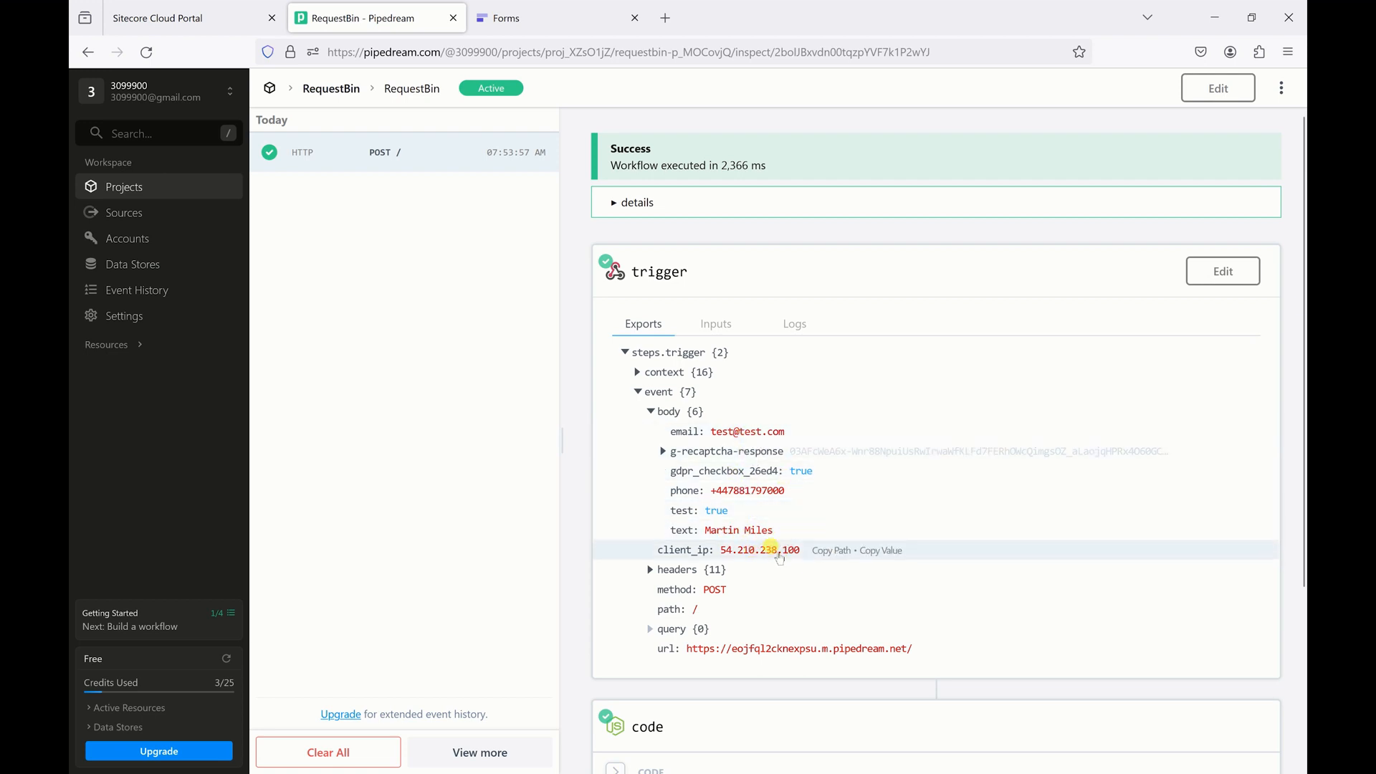
pyautogui.scroll(-1, 658, 566)
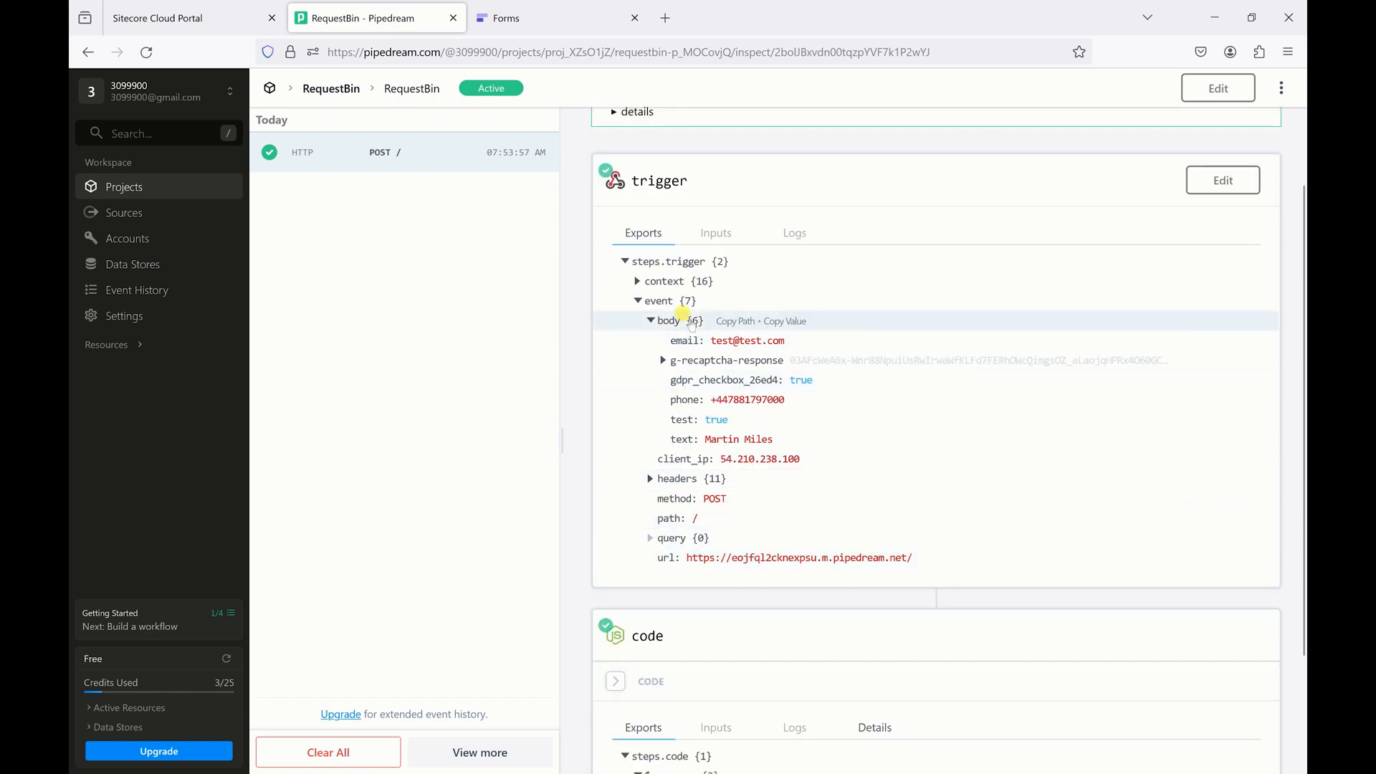
pyautogui.scroll(-2, 688, 330)
pyautogui.scroll(3, 675, 462)
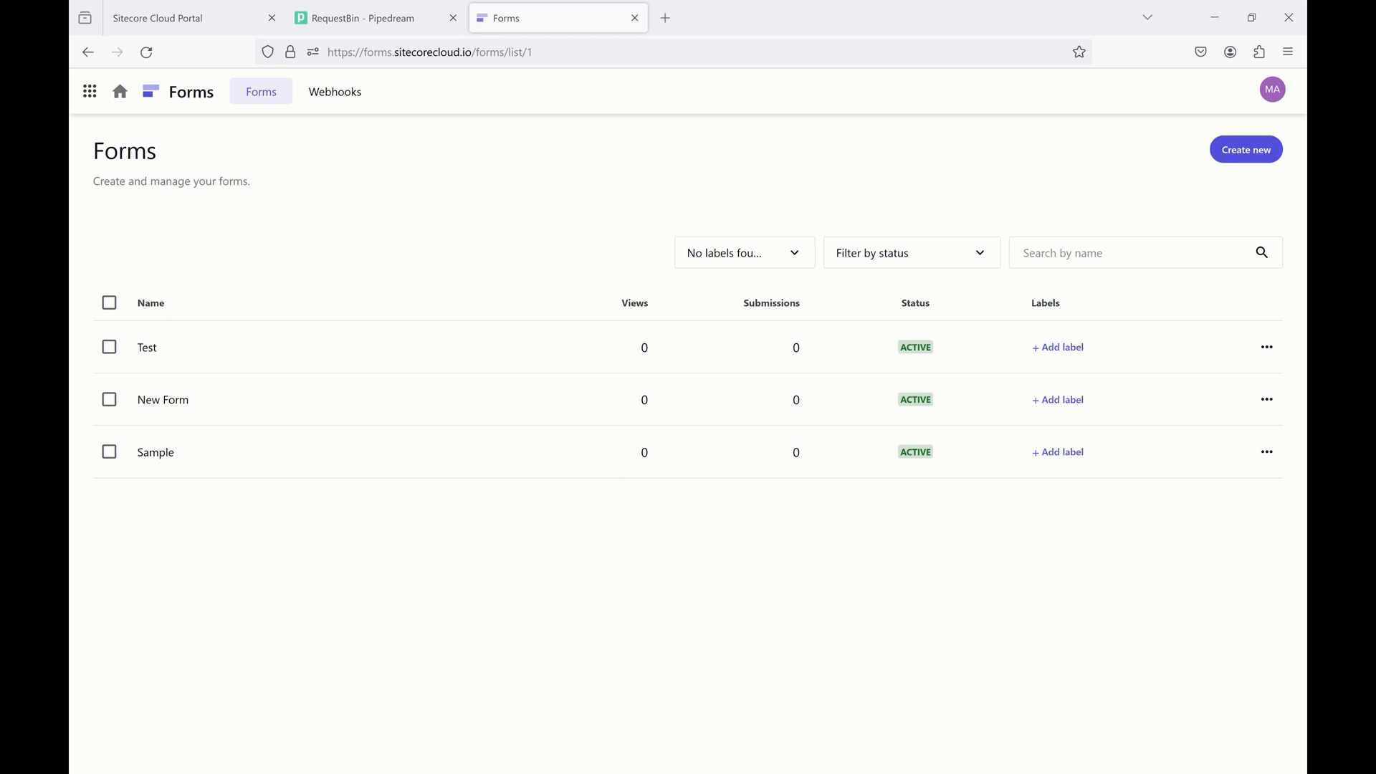
# - Deselect and reopen the POST event's details, then return to the Sitecore Forms list
pyautogui.click(388, 23)
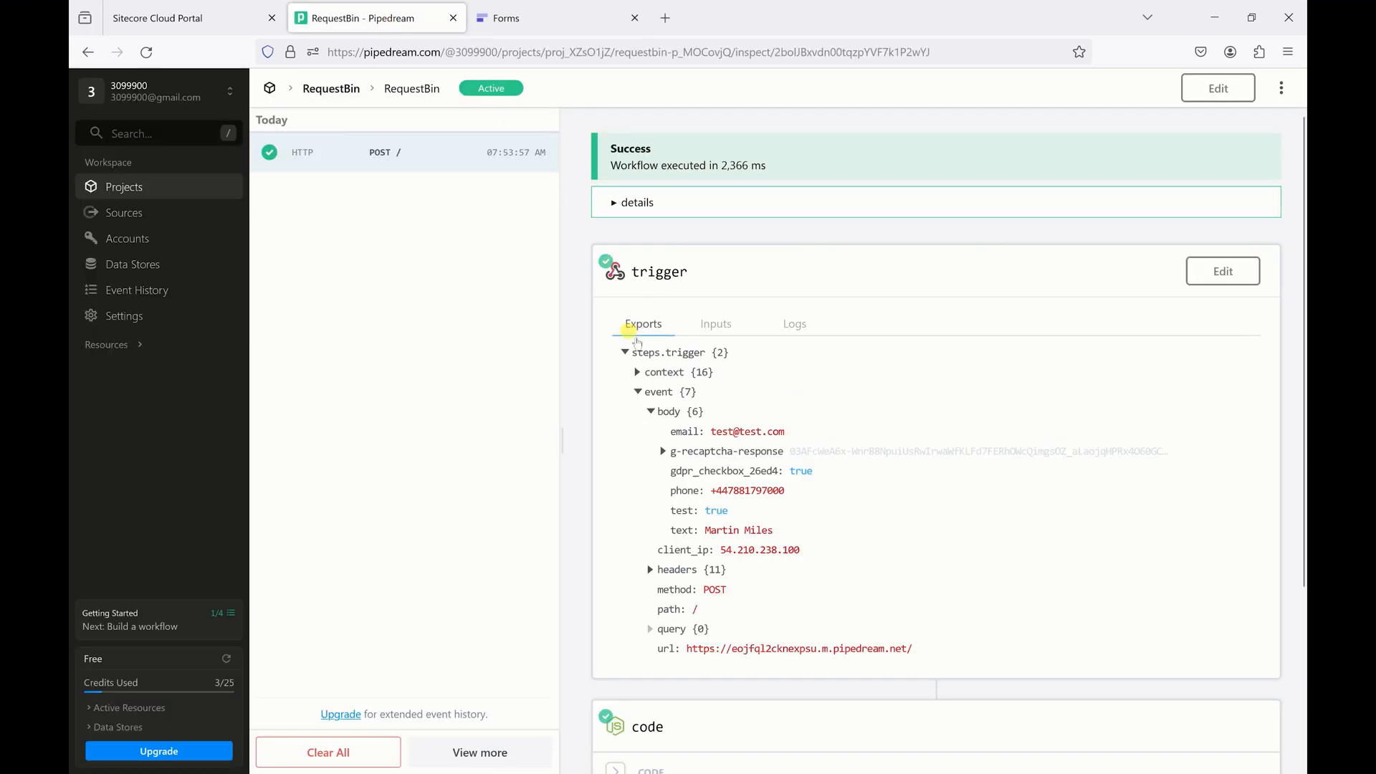
pyautogui.click(308, 164)
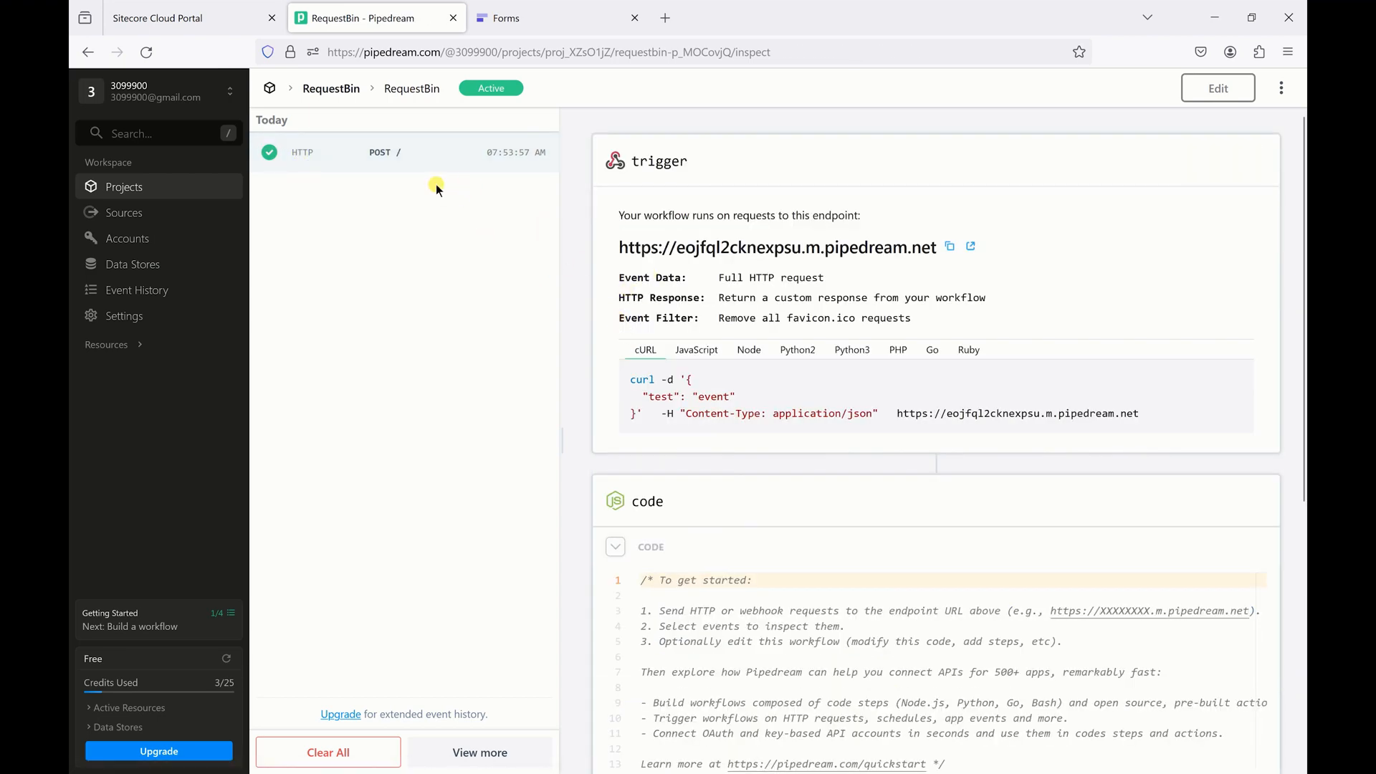
pyautogui.click(439, 147)
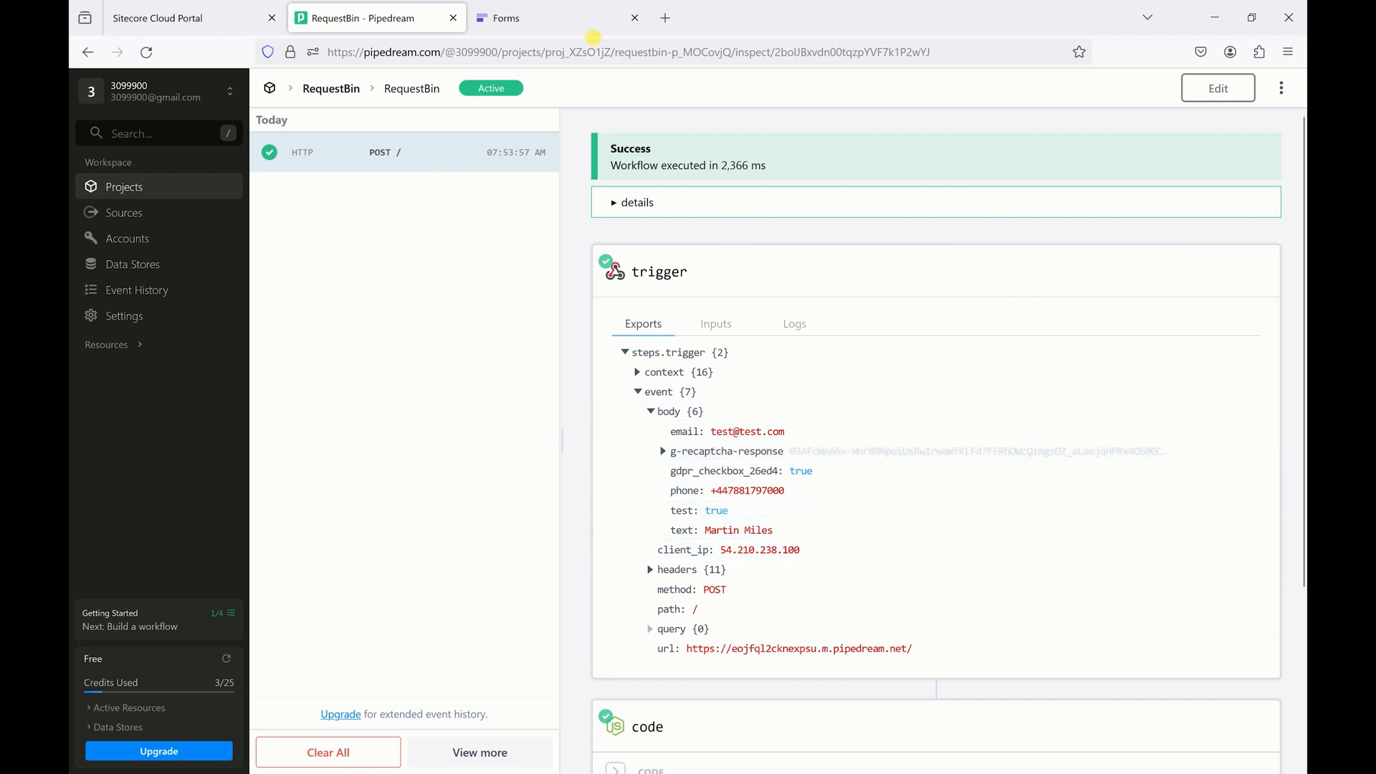
pyautogui.click(586, 26)
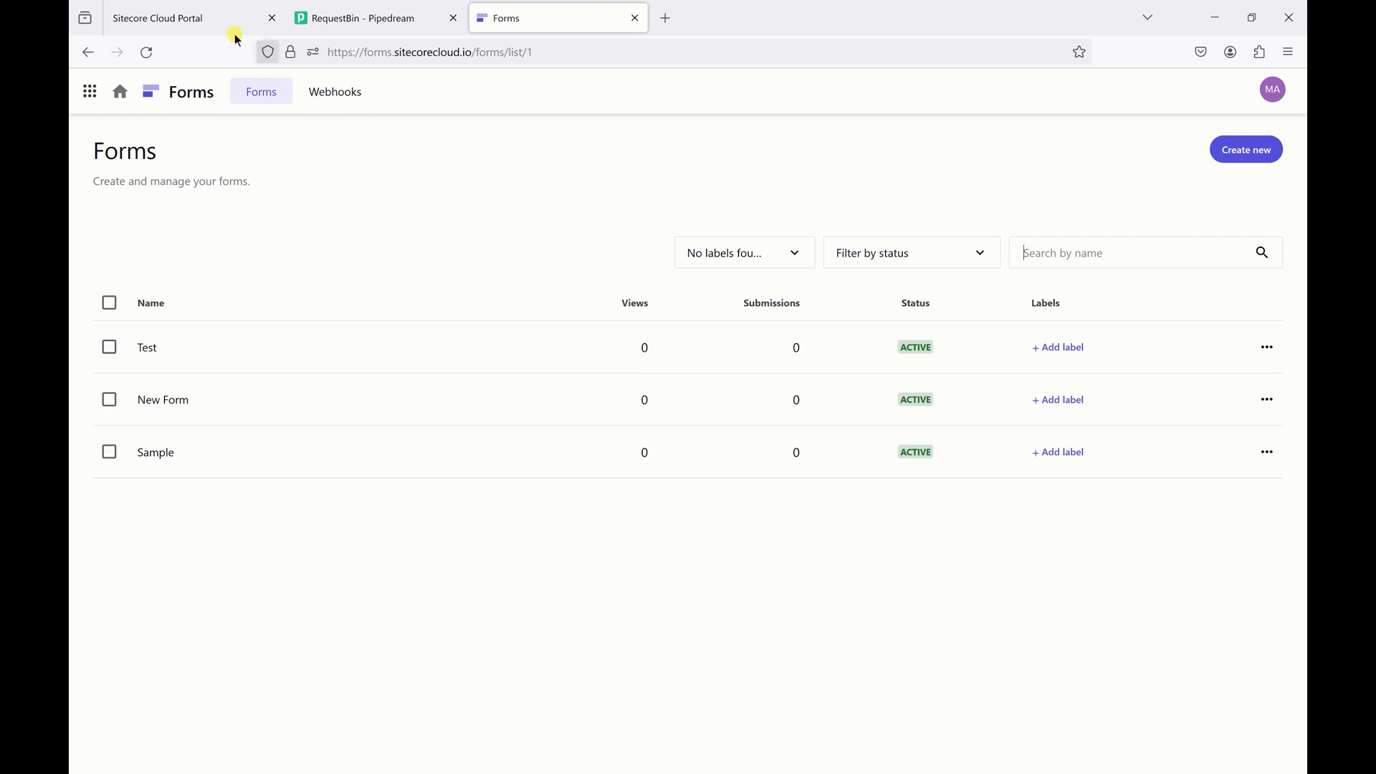
# - Launch Pages from the Cloud Portal's XM Cloud panel for the JumpStart / Test environment
pyautogui.click(201, 27)
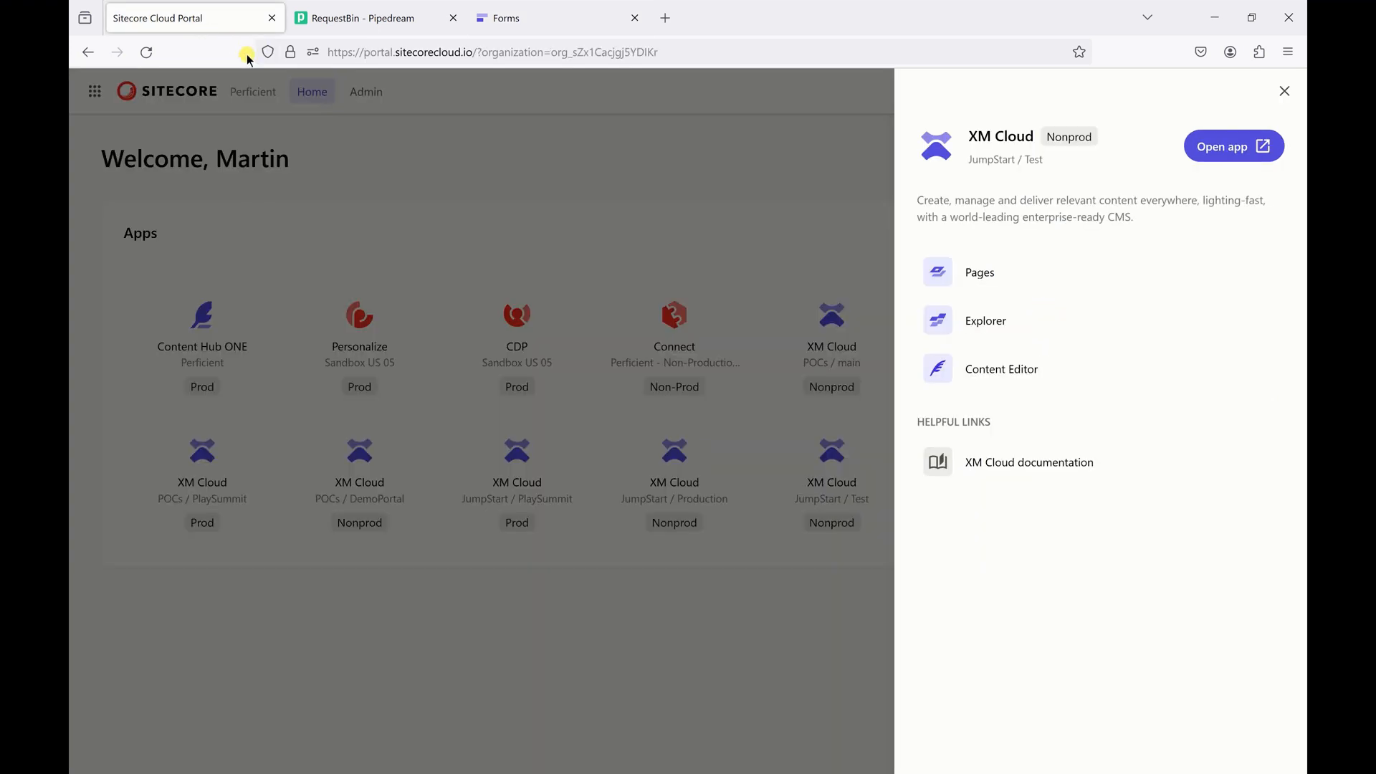
pyautogui.click(1020, 276)
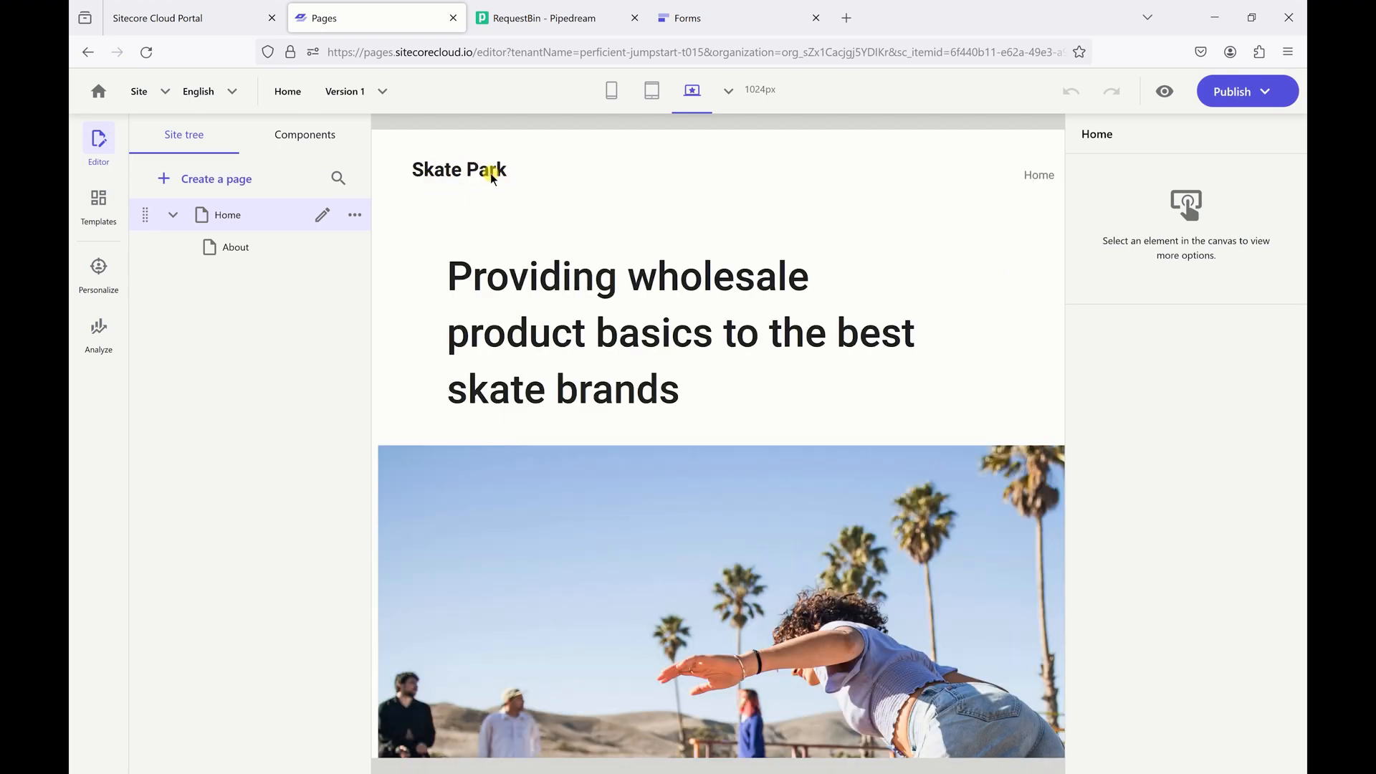
# - Drag the Test form from the Forms components onto the Main placeholder below the hero image
pyautogui.scroll(-10, 573, 208)
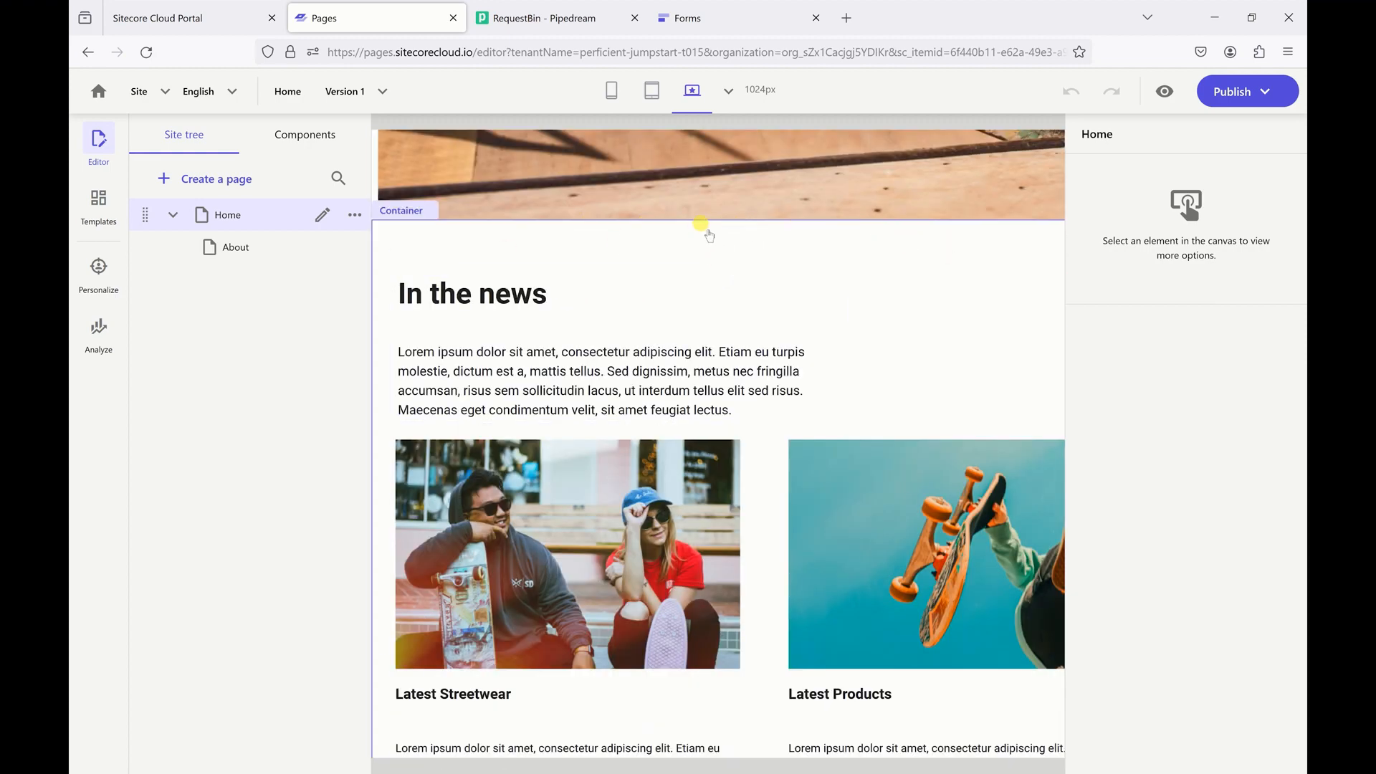
pyautogui.scroll(3, 726, 228)
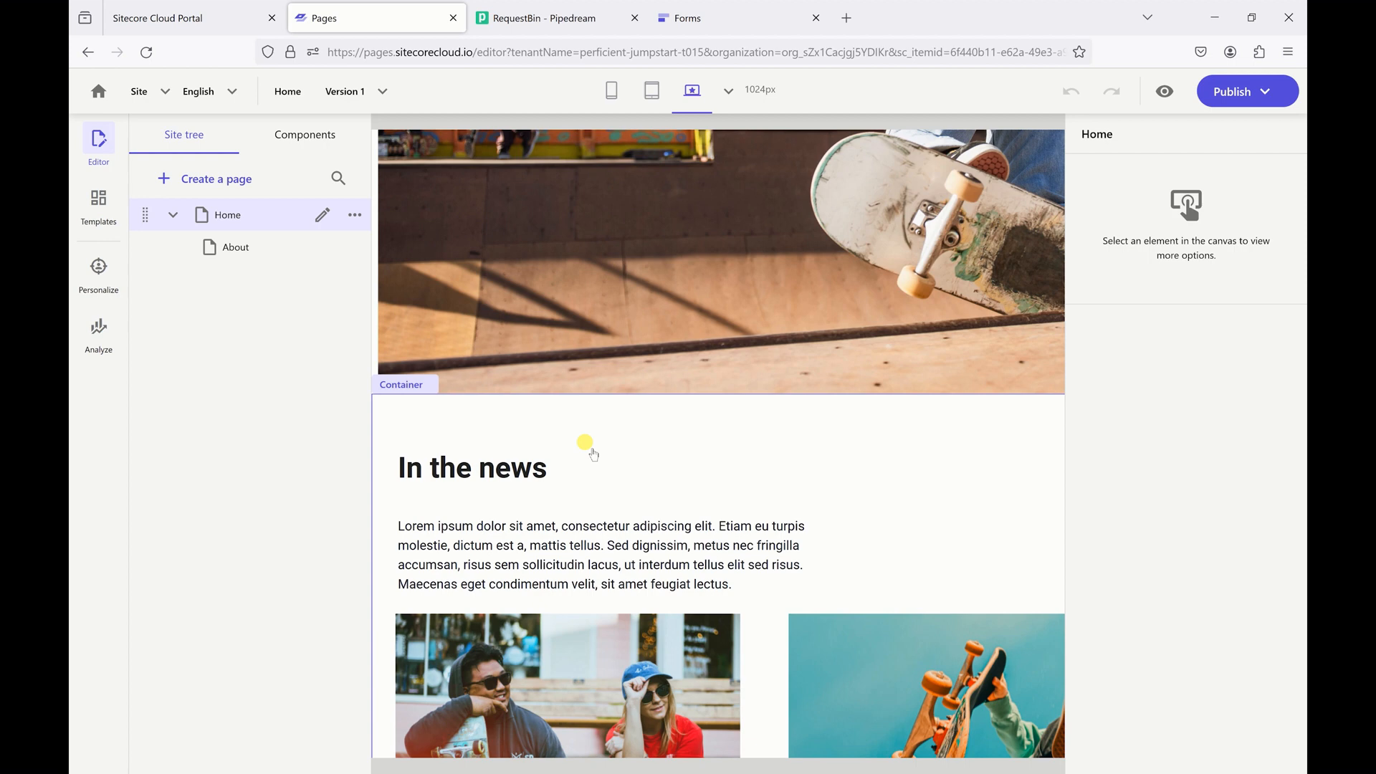
pyautogui.click(308, 140)
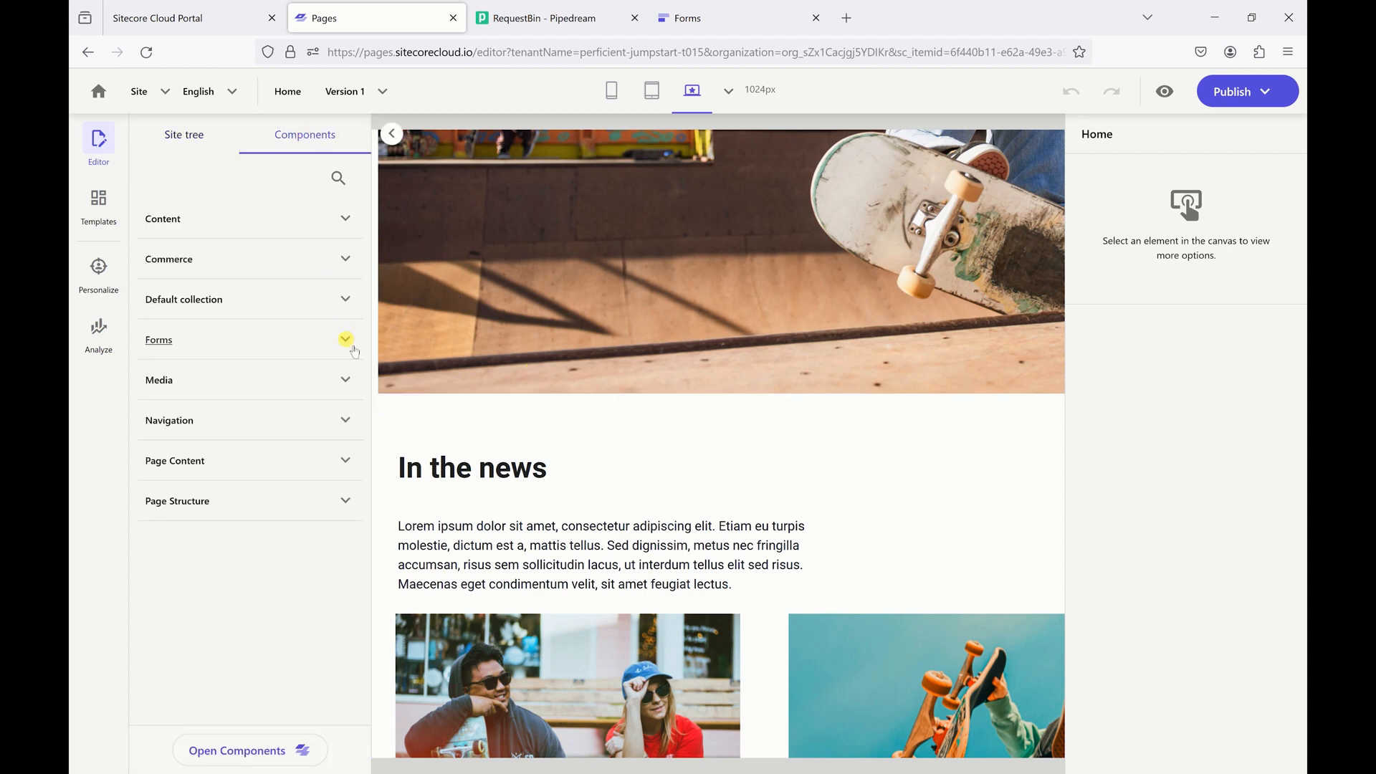
pyautogui.click(352, 347)
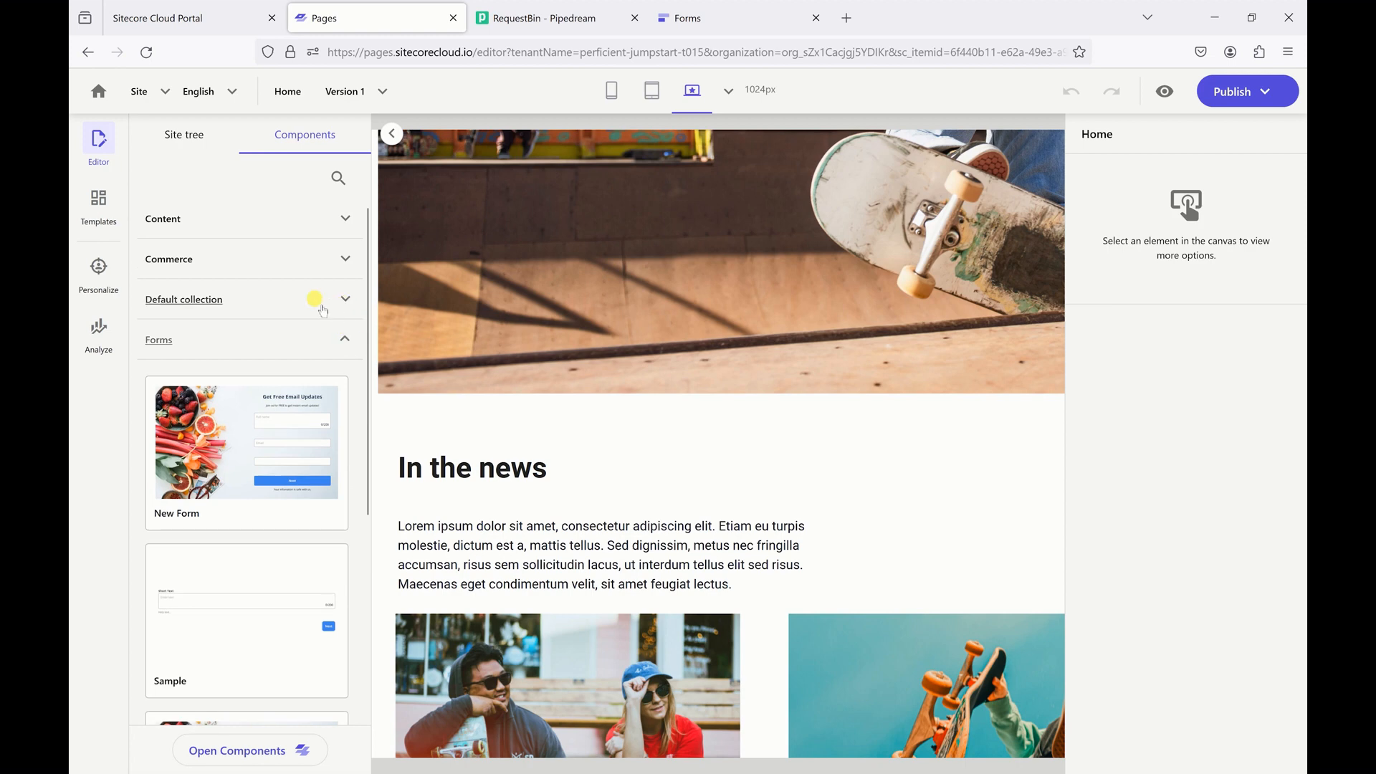
pyautogui.scroll(-3, 316, 299)
pyautogui.scroll(-3, 291, 294)
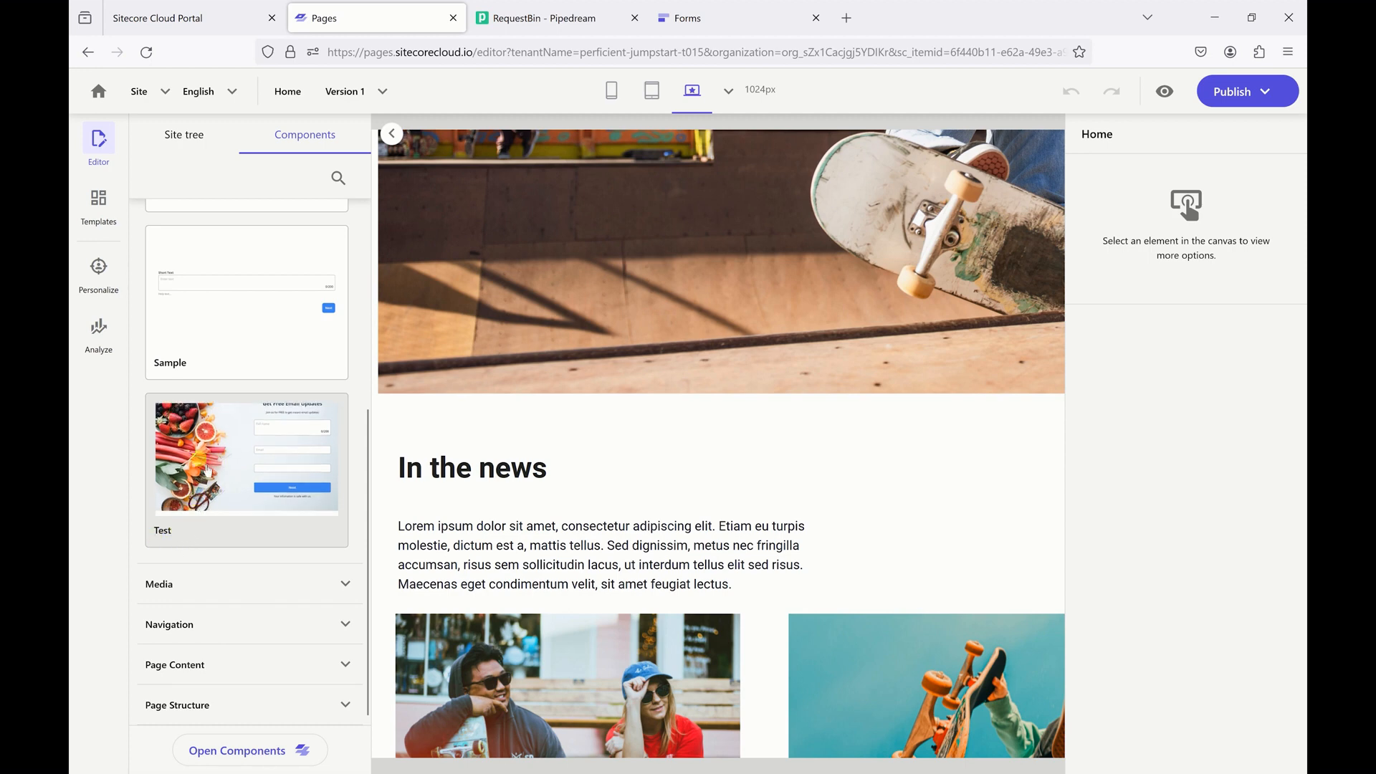
pyautogui.moveTo(208, 477); pyautogui.dragTo(658, 405)
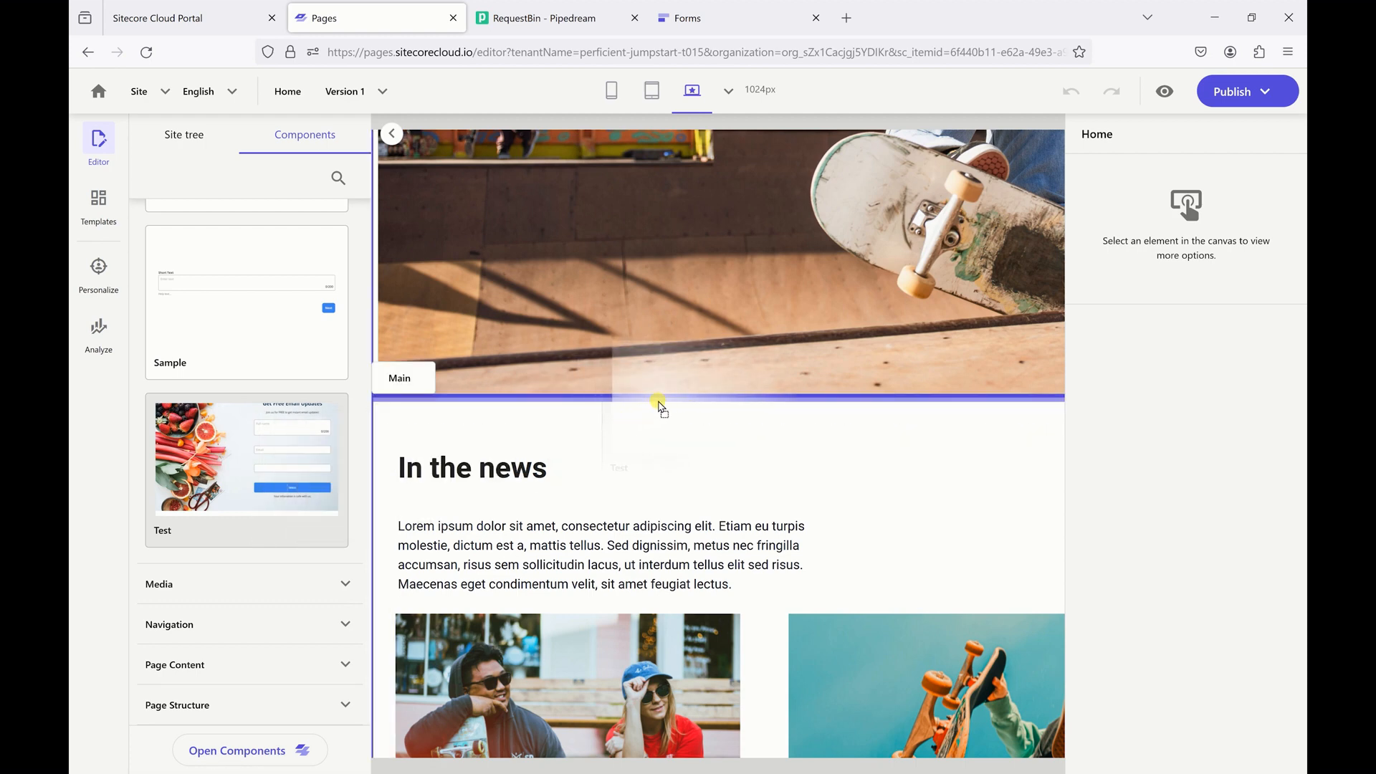
pyautogui.moveTo(660, 405); pyautogui.dragTo(656, 401)
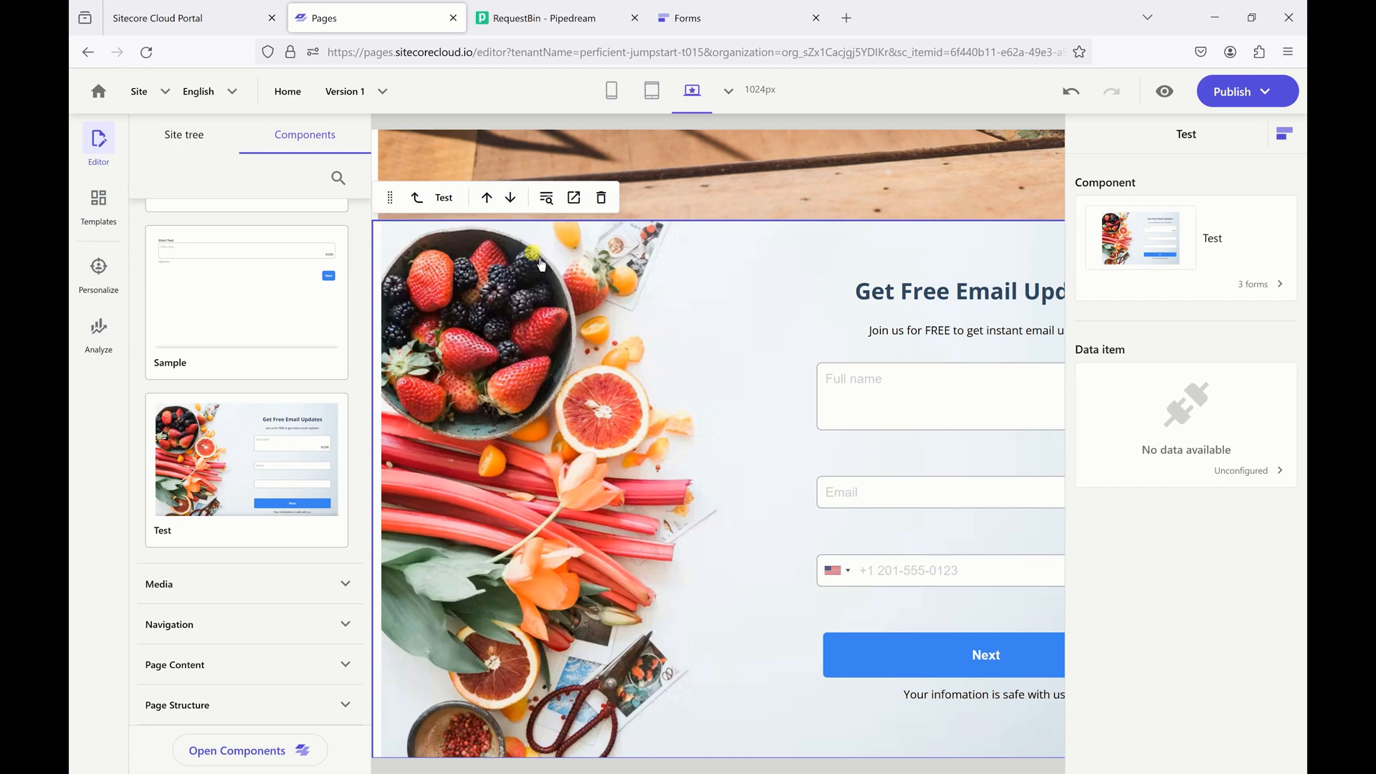
pyautogui.scroll(10, 530, 259)
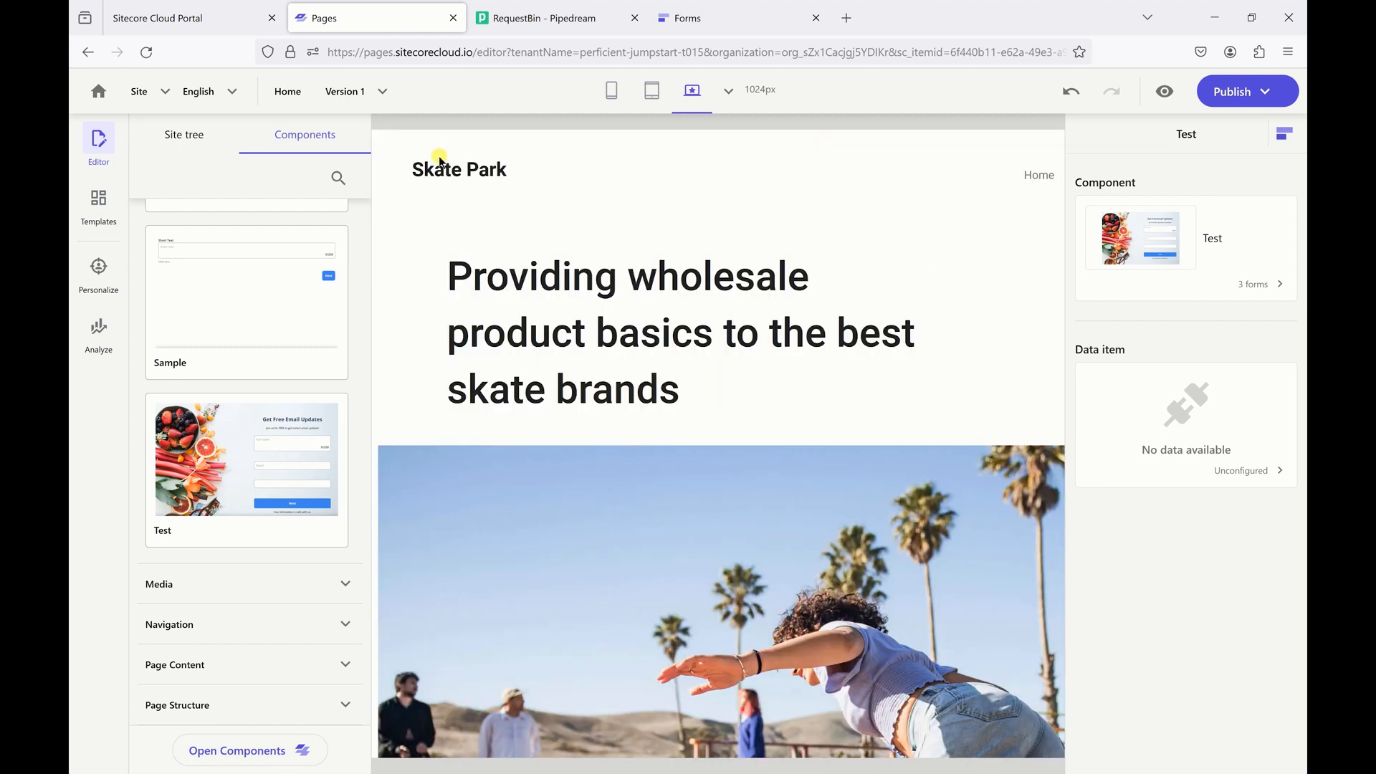